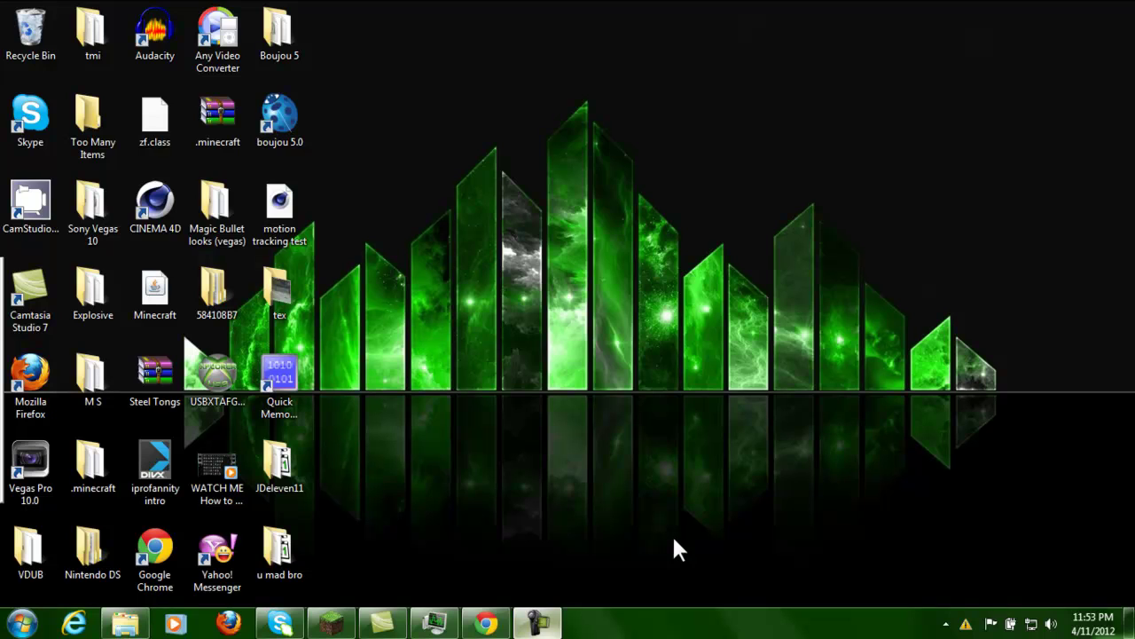
Create a new singleplayer world named 'le troll jd'.
{"action": "left_click", "coordinate": [345, 618]}
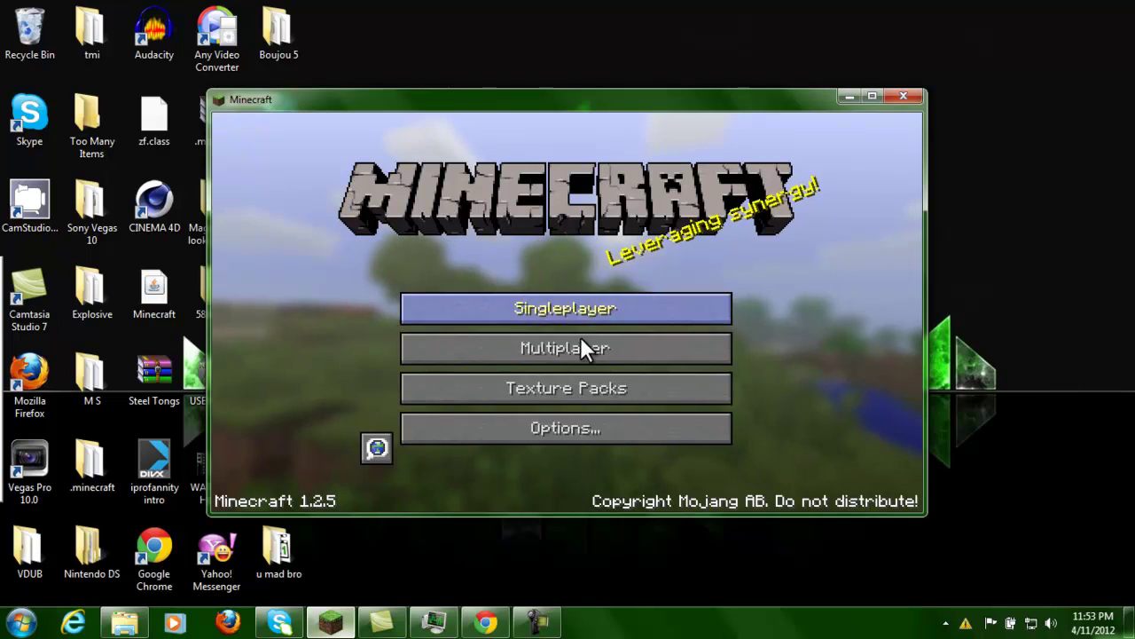
{"action": "left_click", "coordinate": [537, 312]}
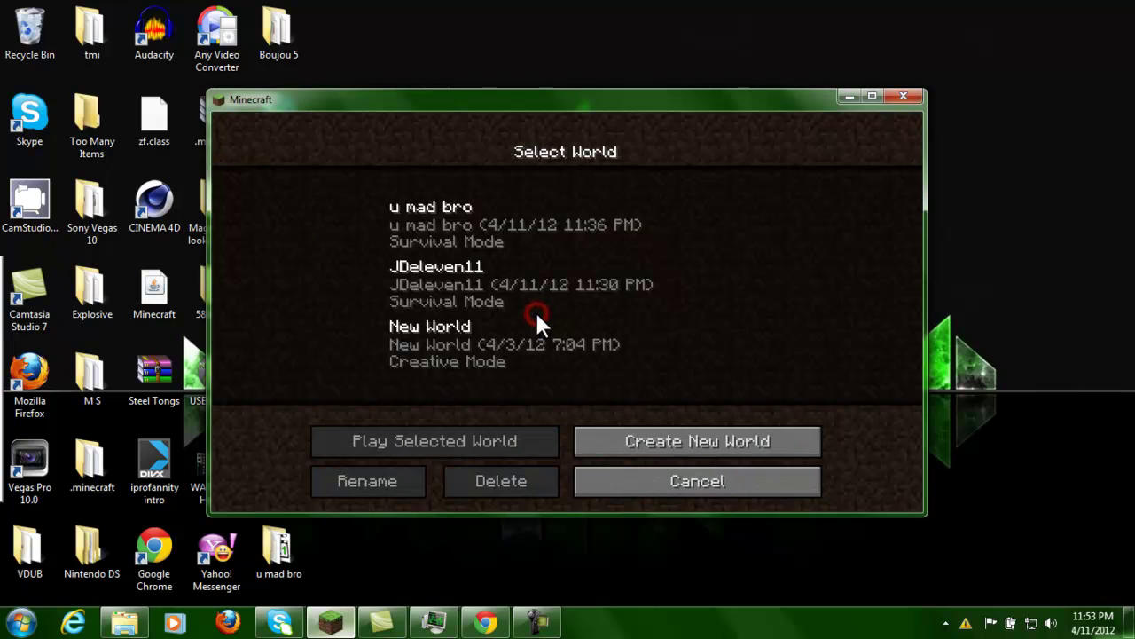
{"action": "left_click", "coordinate": [612, 439]}
{"action": "key", "text": "BackSpace"}
{"action": "key", "text": "BackSpace"}
{"action": "key", "text": "BackSpace"}
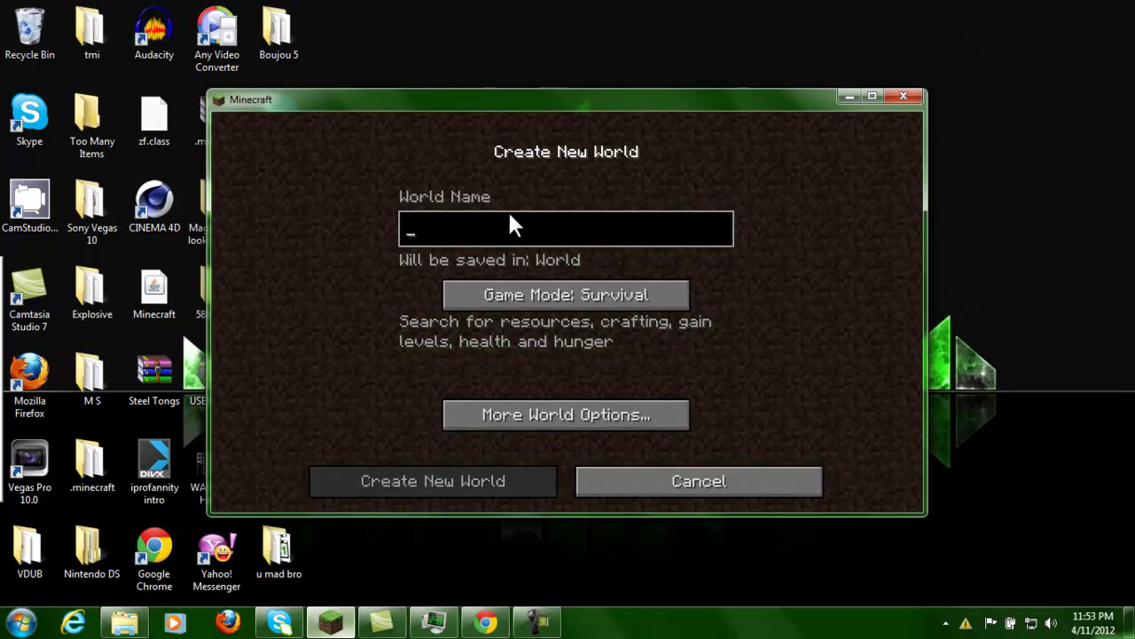
{"action": "type", "text": "l"}
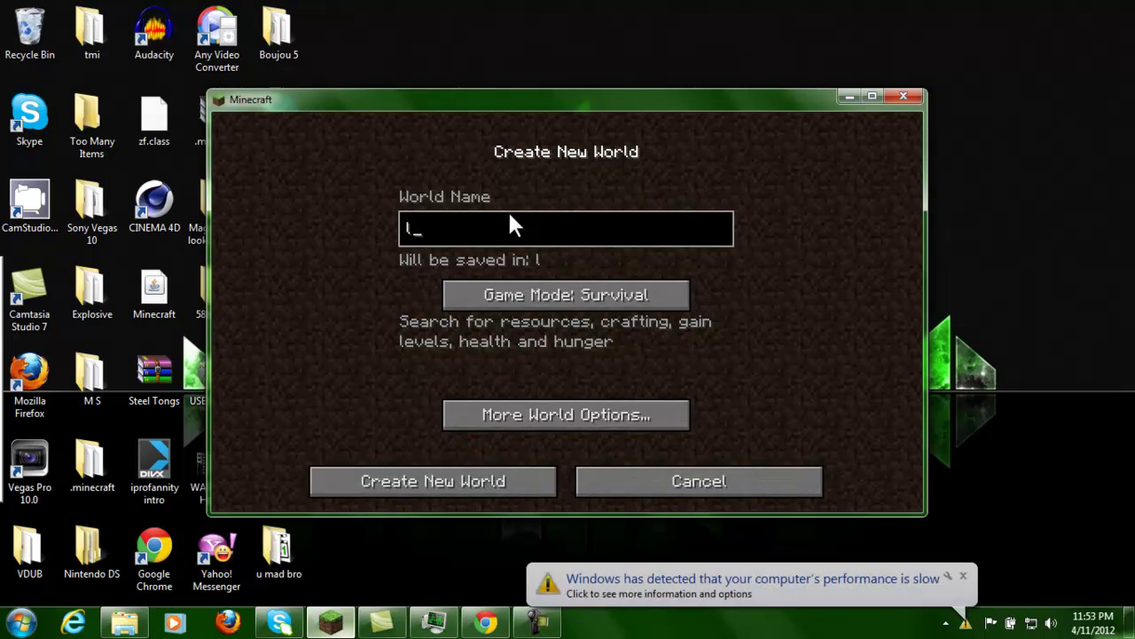
{"action": "type", "text": "e troll"}
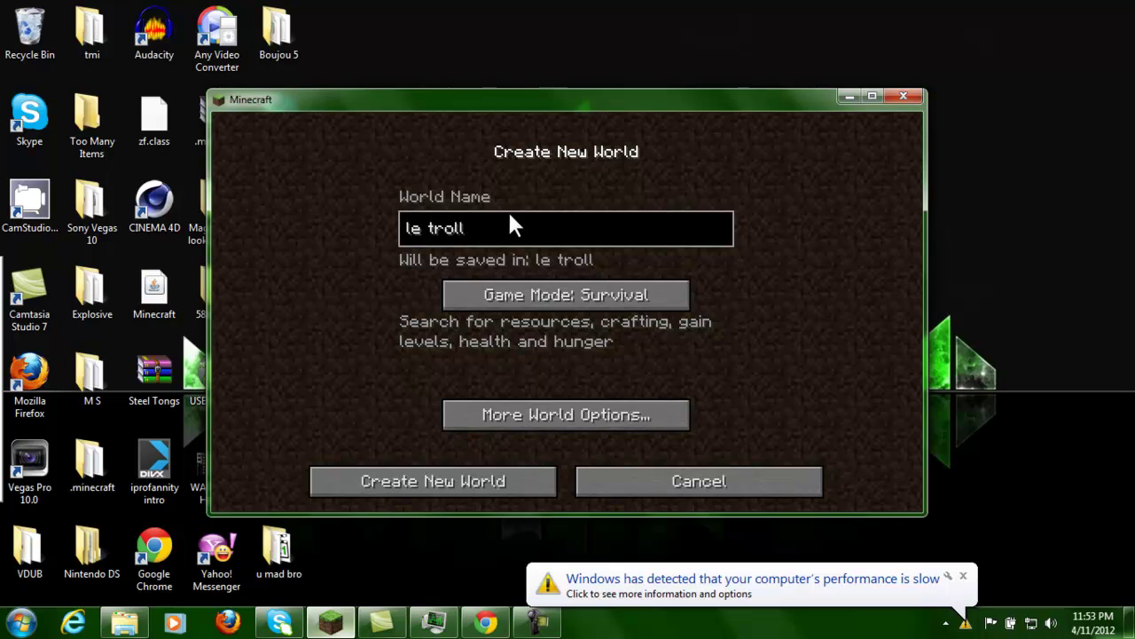
{"action": "type", "text": " jd"}
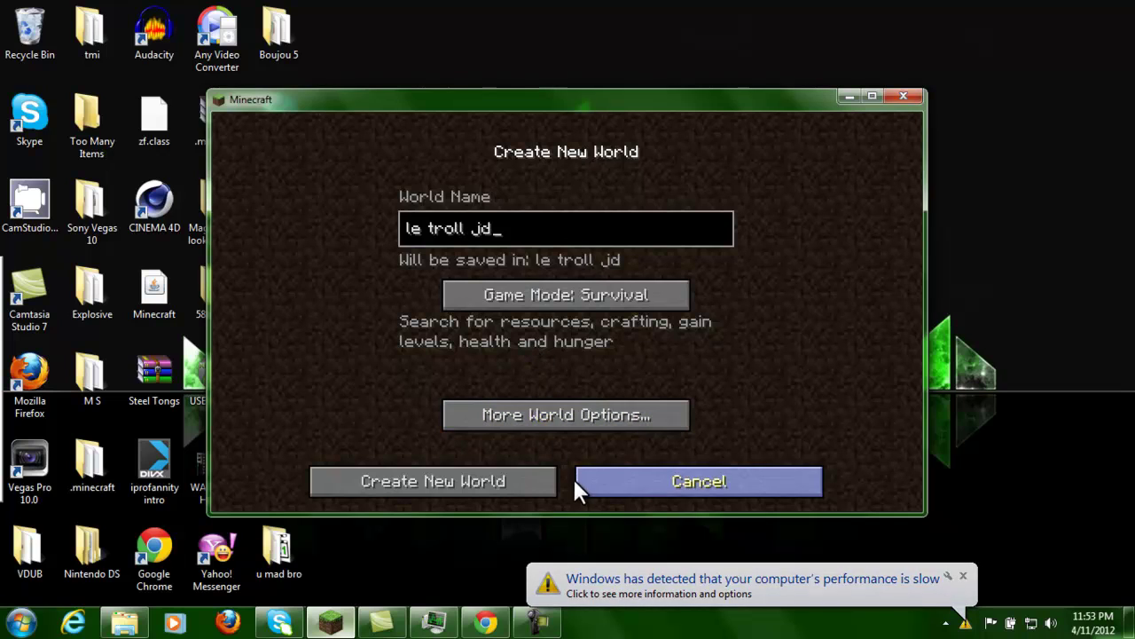
{"action": "left_click", "coordinate": [503, 482]}
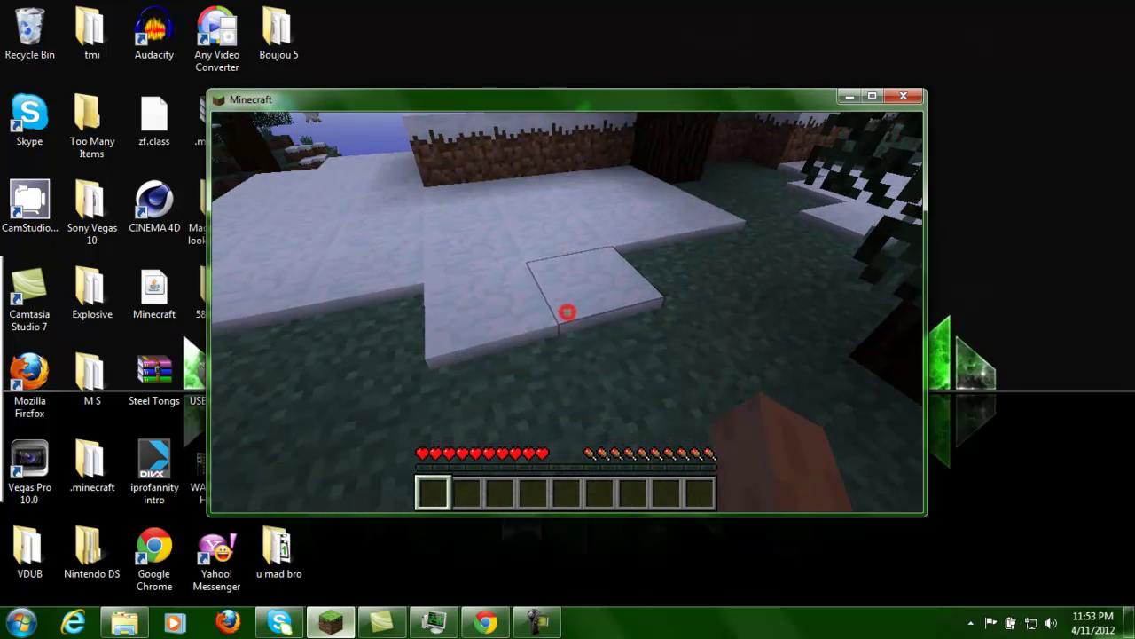
Break a ground block, then save and quit to the title screen.
{"action": "left_click_drag", "start_coordinate": [566, 312], "coordinate": [567, 312]}
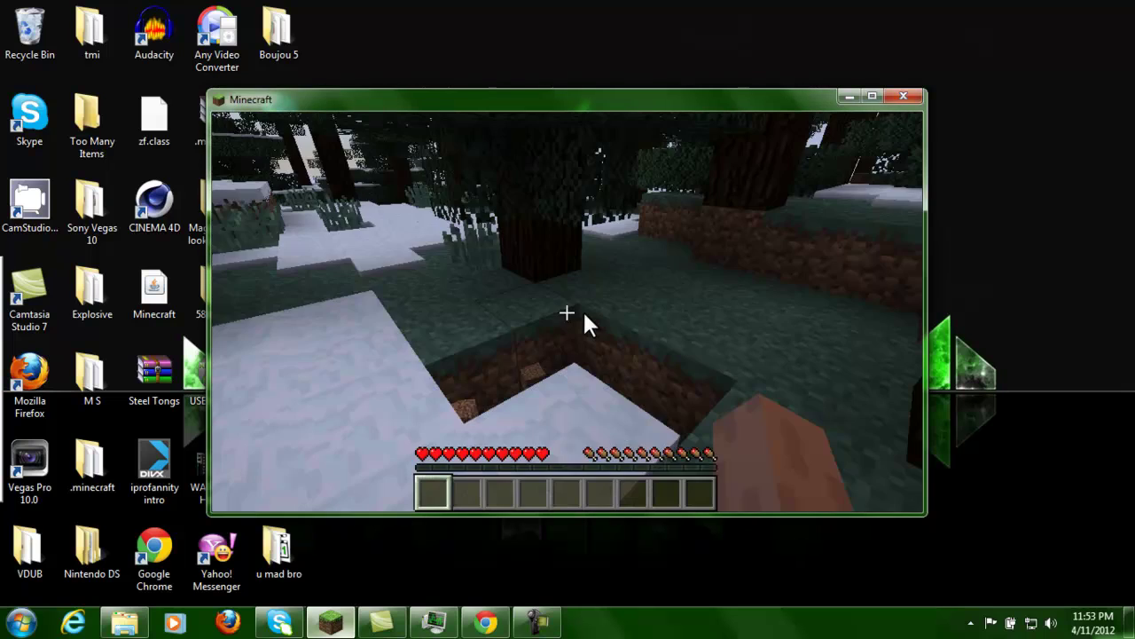
{"action": "key", "text": "Escape"}
{"action": "left_click", "coordinate": [545, 405]}
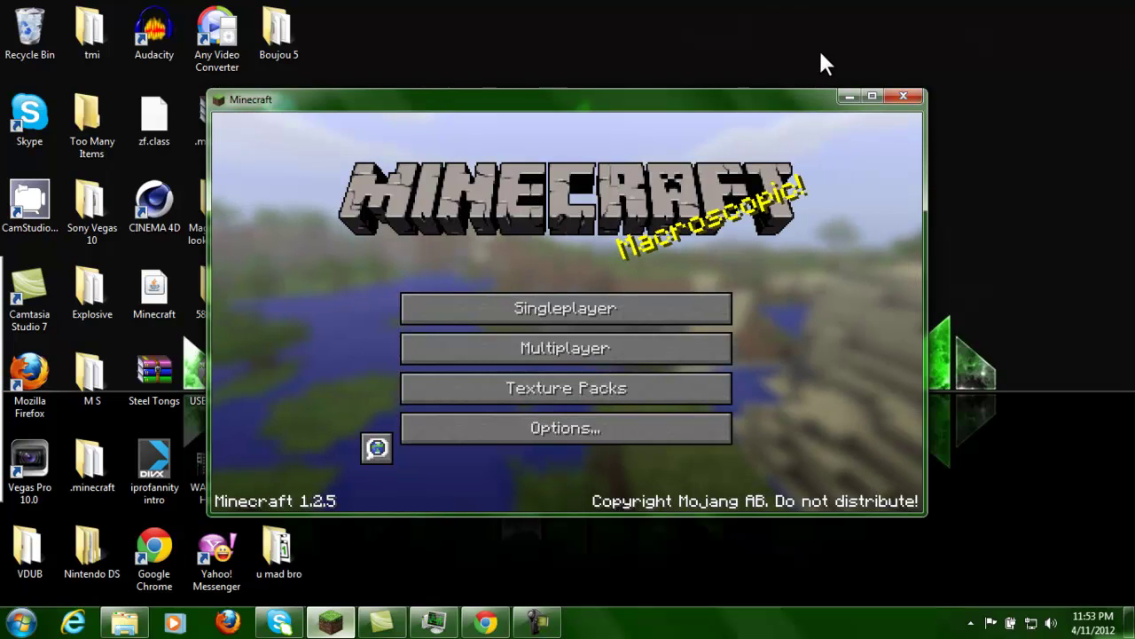
Minimise Minecraft and run %appdata% from the Run dialog to open the Roaming folder.
{"action": "left_click", "coordinate": [845, 96]}
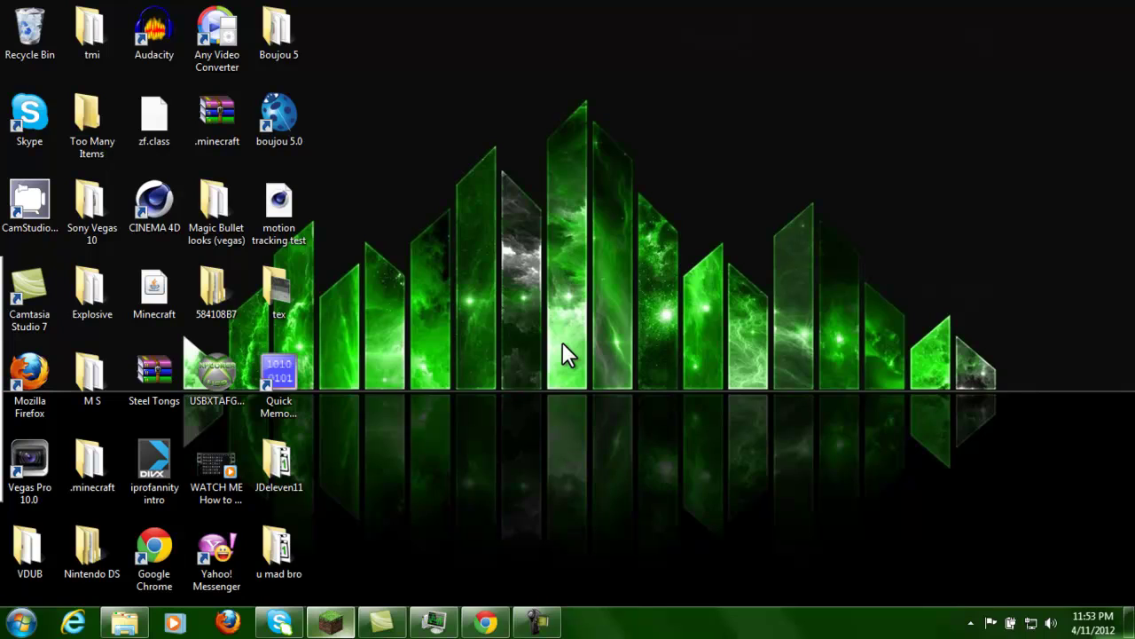
{"action": "key", "text": "super+r"}
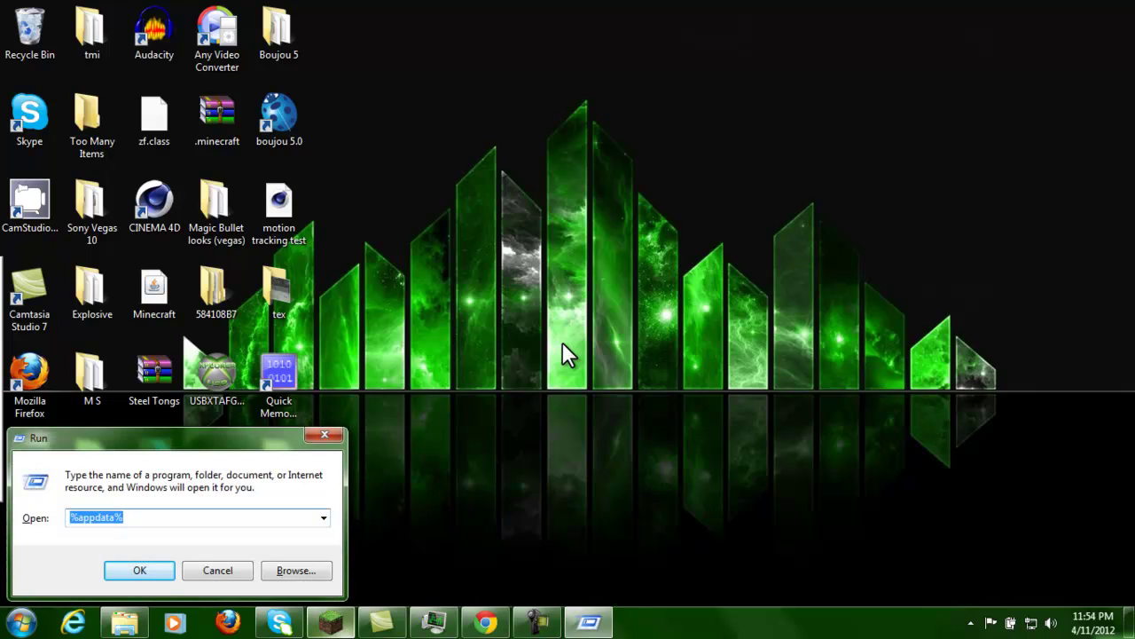
{"action": "left_click", "coordinate": [88, 519]}
{"action": "left_click", "coordinate": [71, 517]}
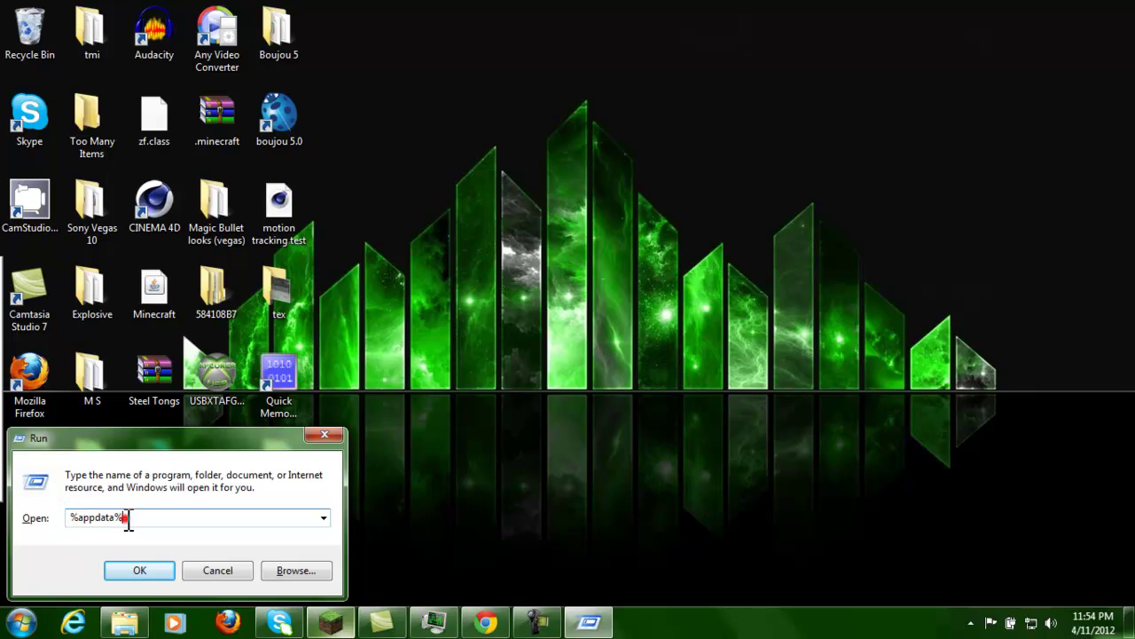
{"action": "double_click", "coordinate": [161, 518]}
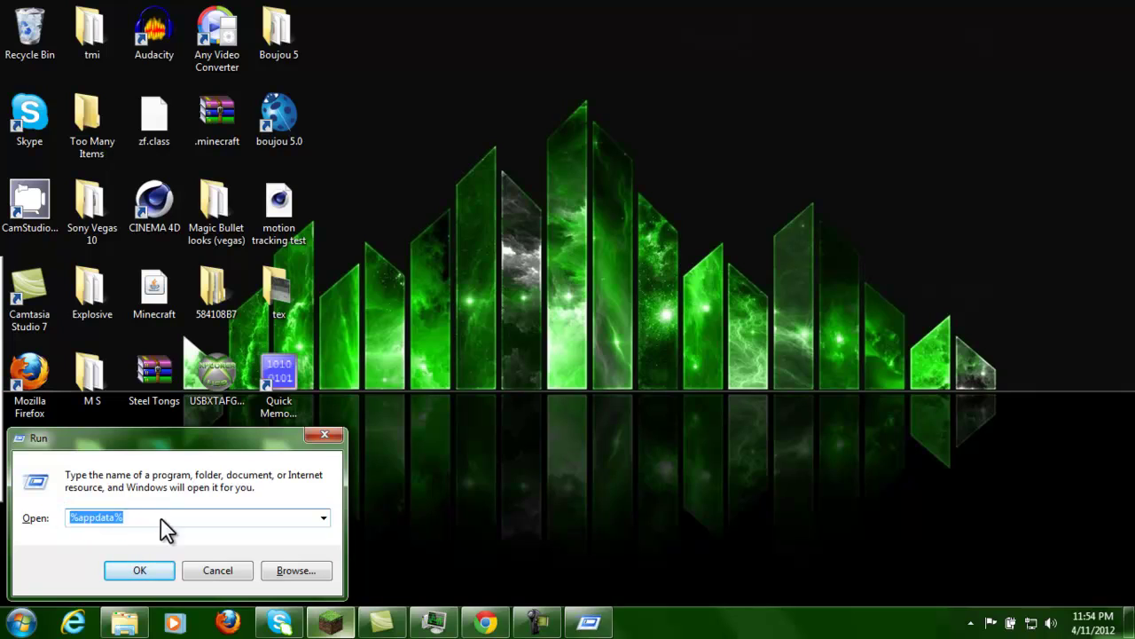
{"action": "key", "text": "Return"}
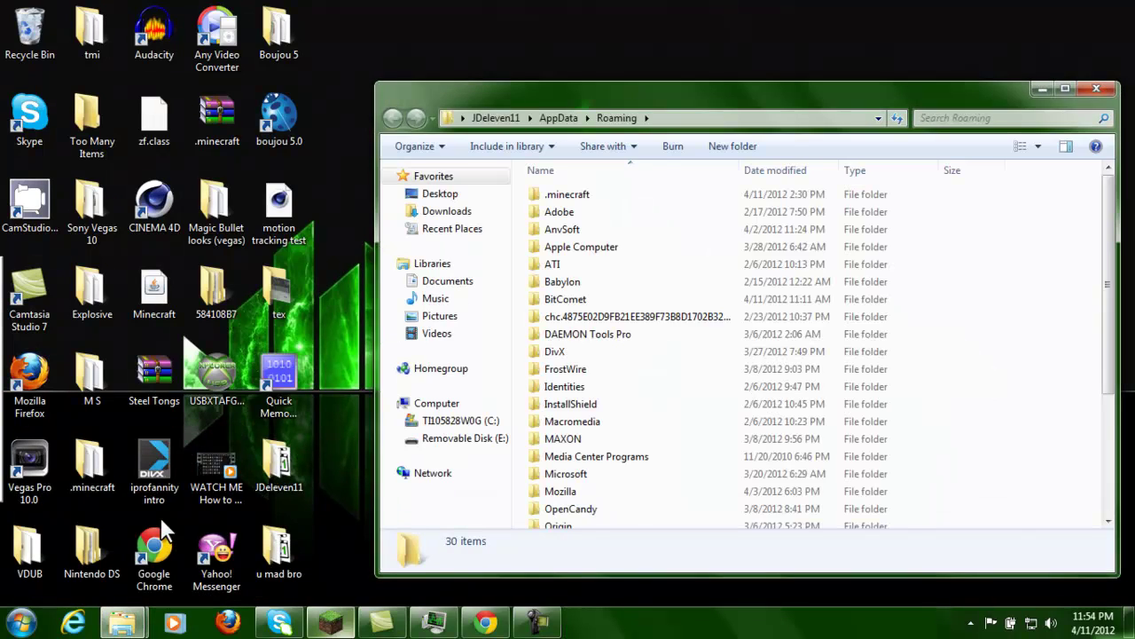
Copy the le troll jd folder from .minecraft\saves.
{"action": "double_click", "coordinate": [568, 198]}
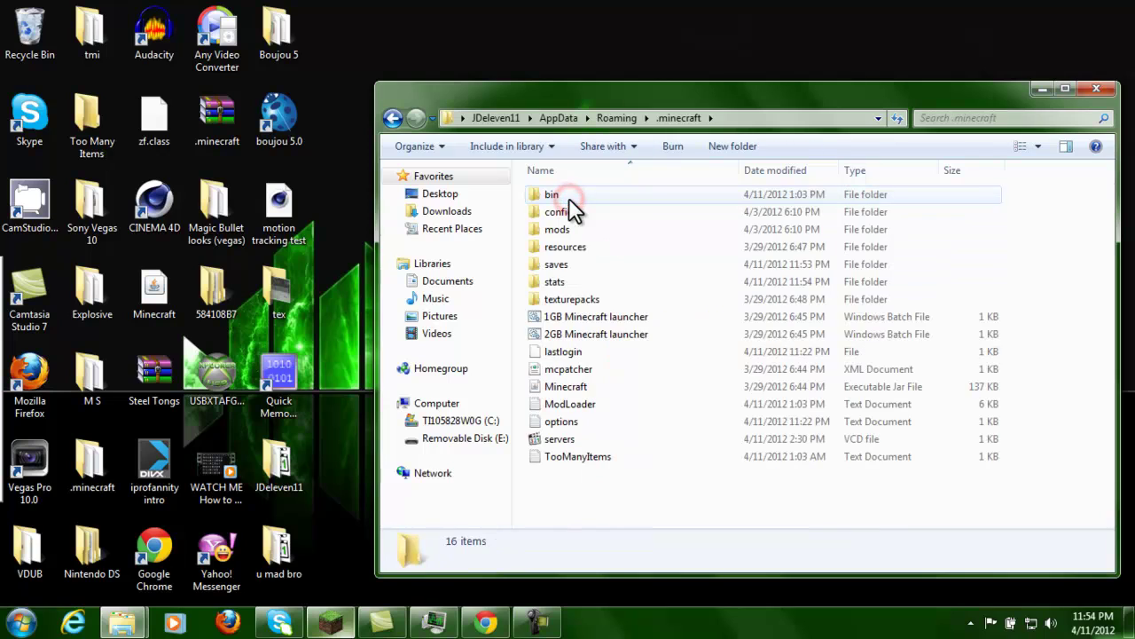
{"action": "double_click", "coordinate": [562, 265]}
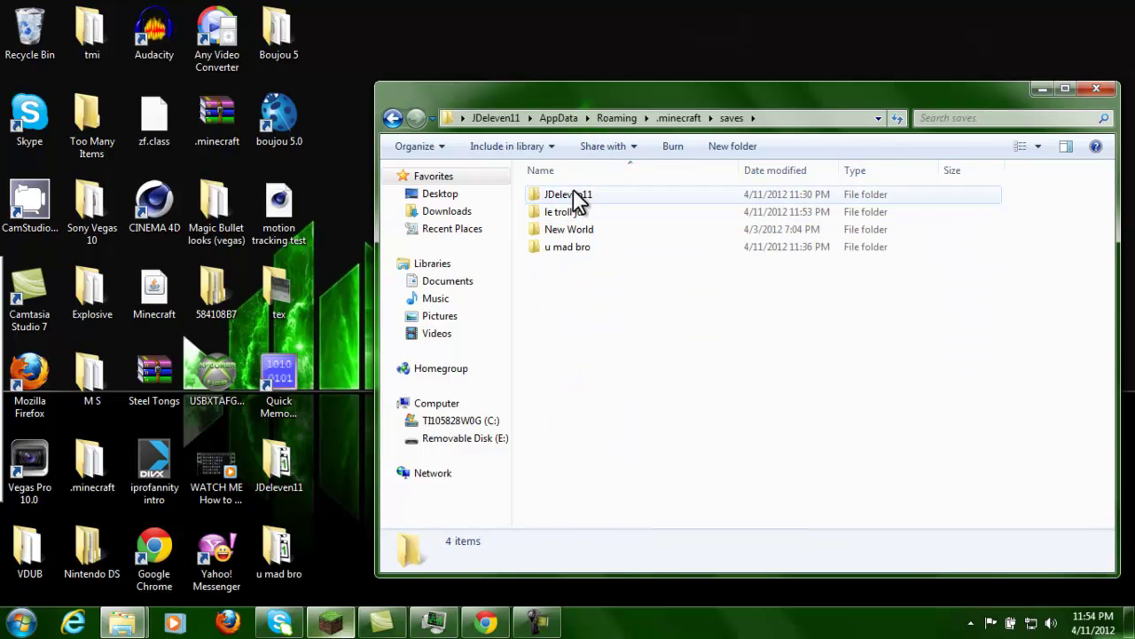
{"action": "left_click", "coordinate": [564, 212]}
{"action": "right_click", "coordinate": [564, 212]}
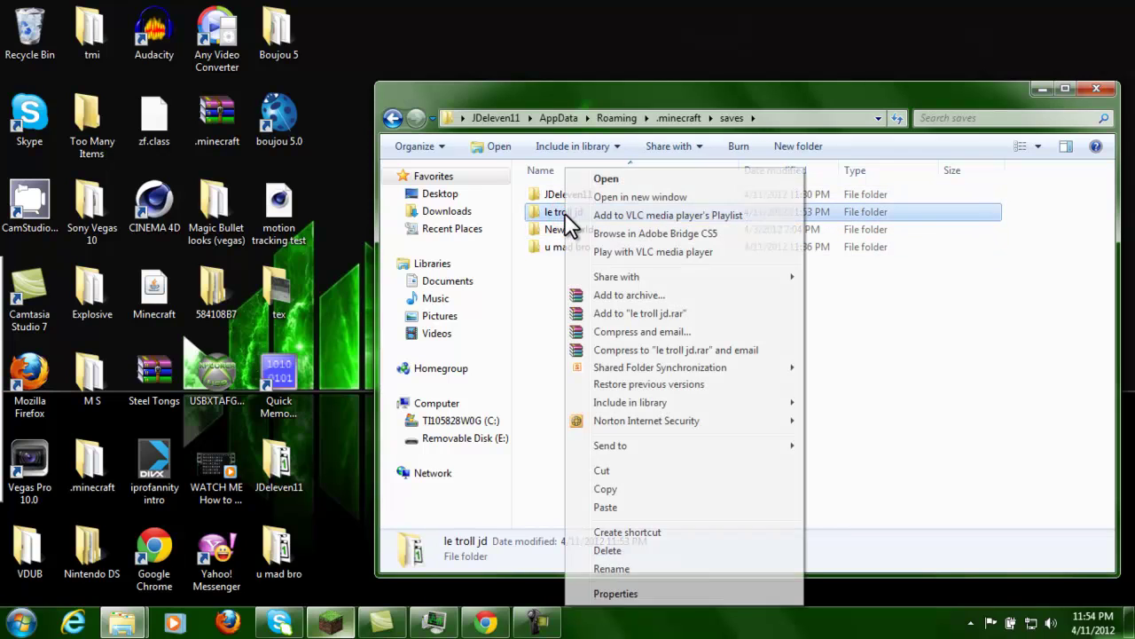
{"action": "left_click", "coordinate": [593, 490]}
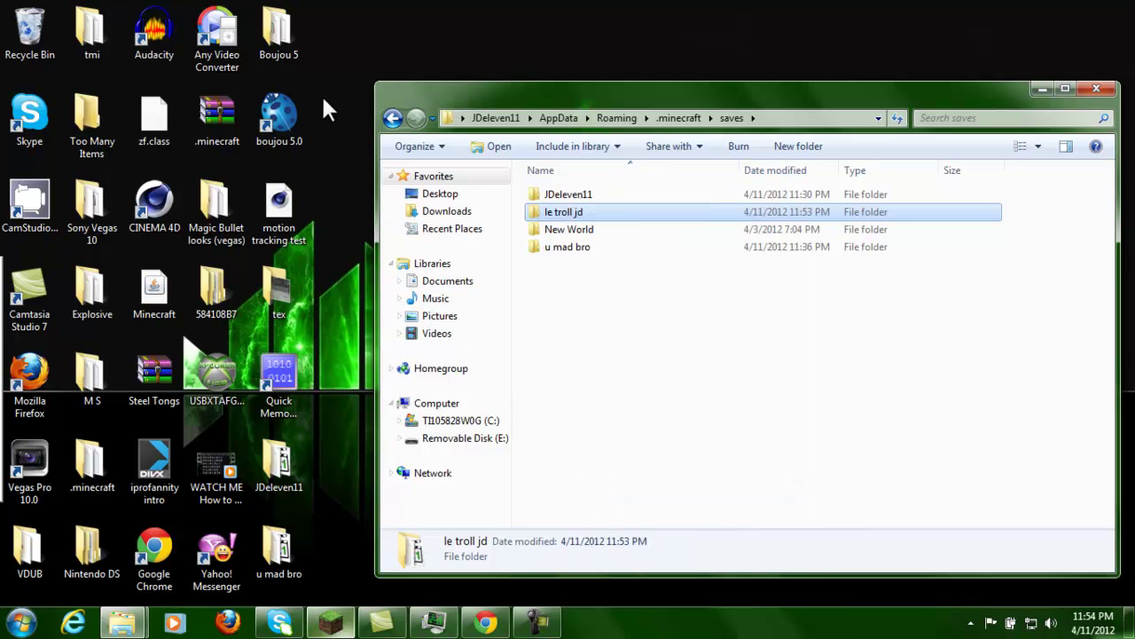
Paste the le troll jd folder onto the desktop and close the saves window.
{"action": "left_click", "coordinate": [330, 37]}
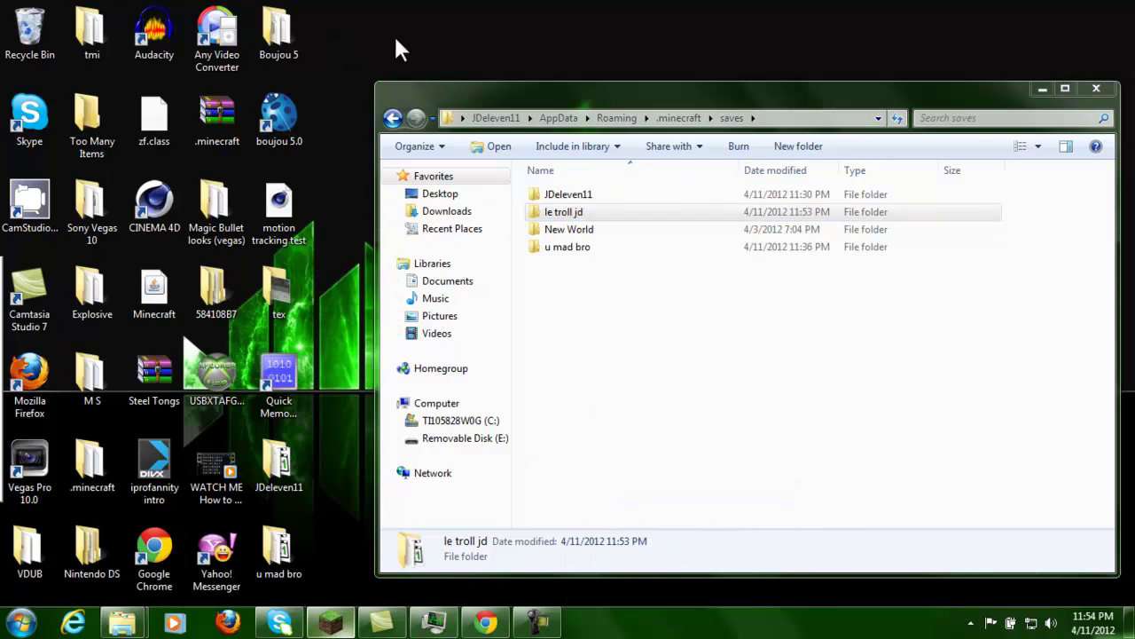
{"action": "right_click", "coordinate": [344, 13]}
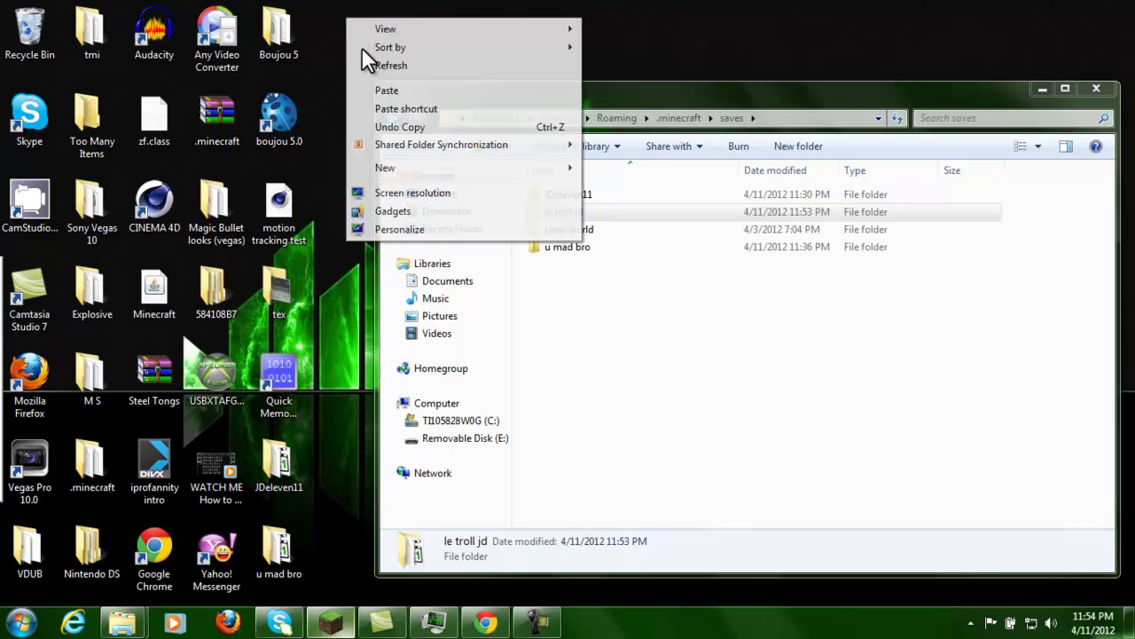
{"action": "left_click", "coordinate": [382, 92]}
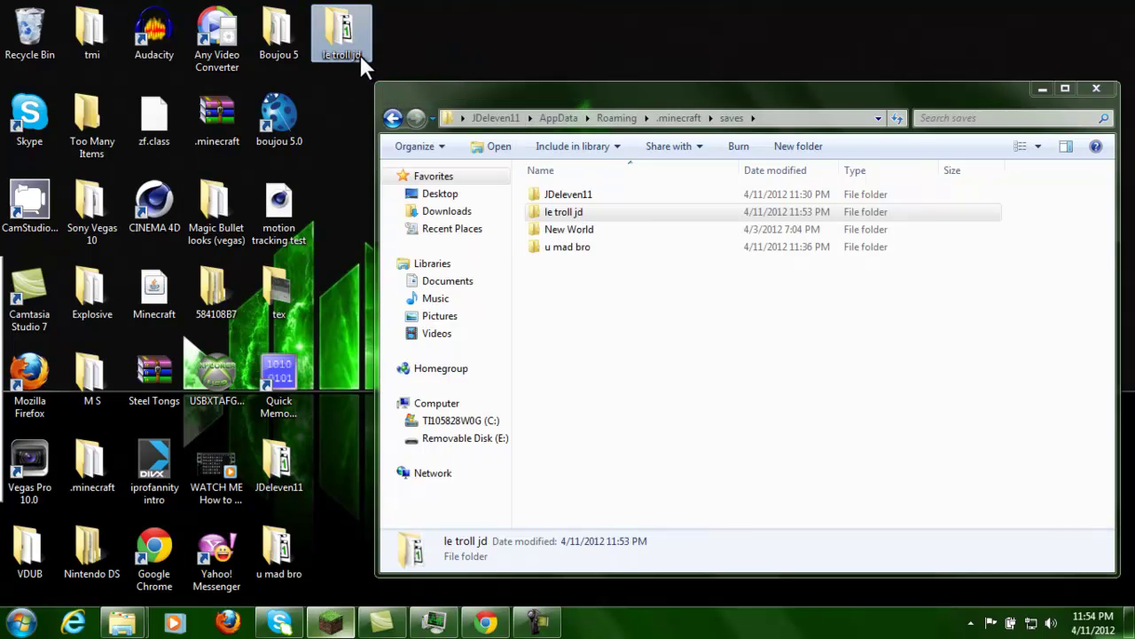
{"action": "mouse_move", "coordinate": [333, 39]}
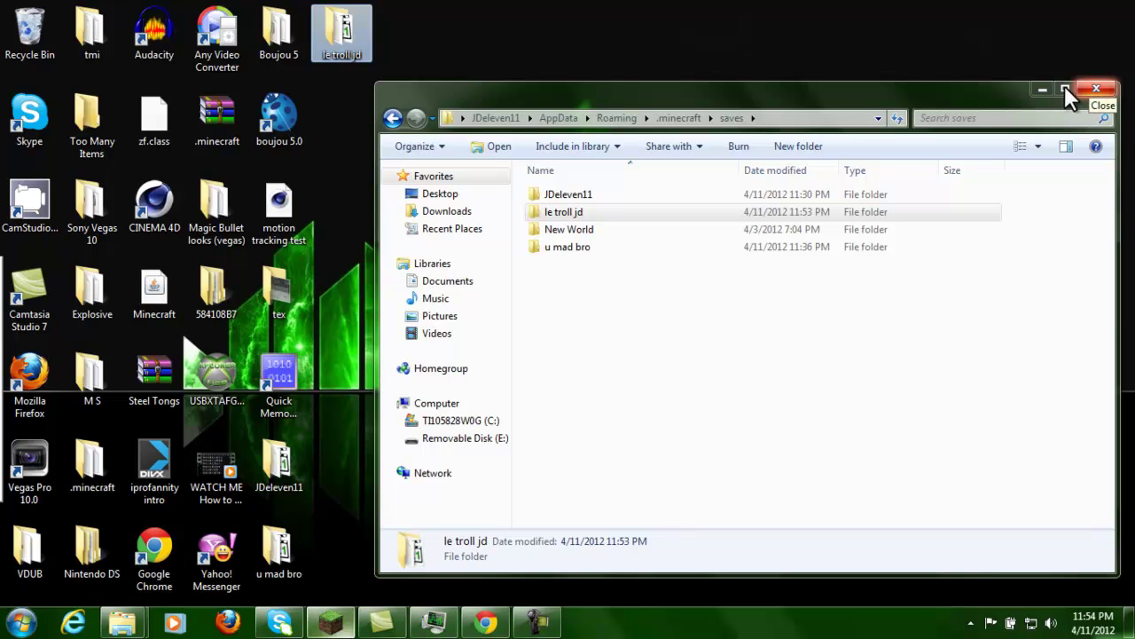
{"action": "left_click", "coordinate": [1094, 92]}
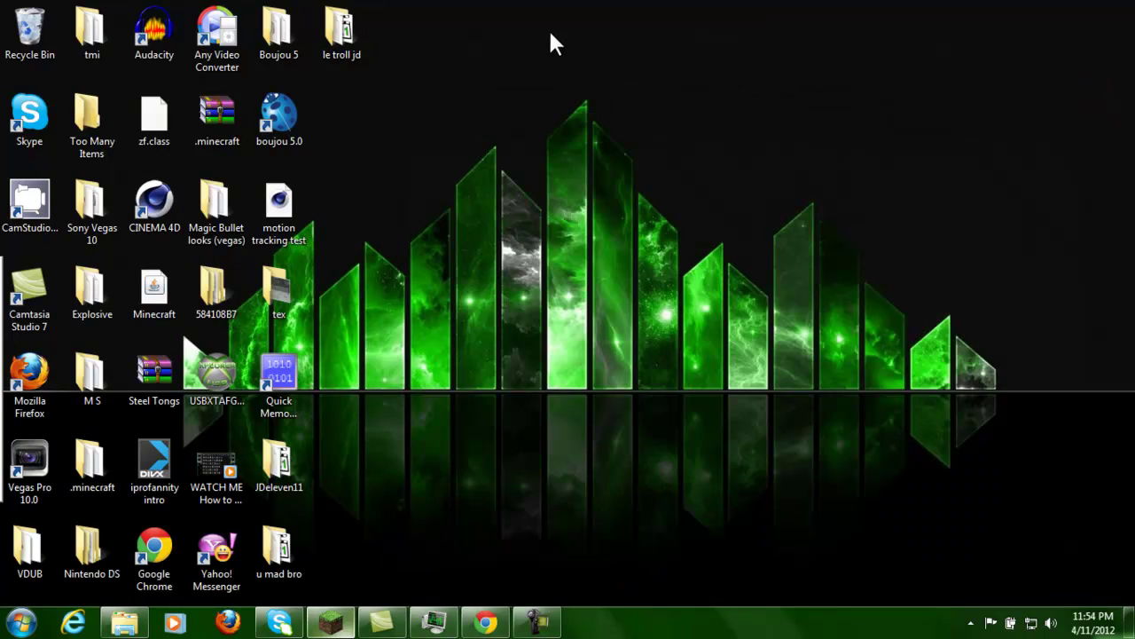
Archive the desktop le troll jd folder into le troll jd.rar with WinRAR.
{"action": "right_click", "coordinate": [330, 32]}
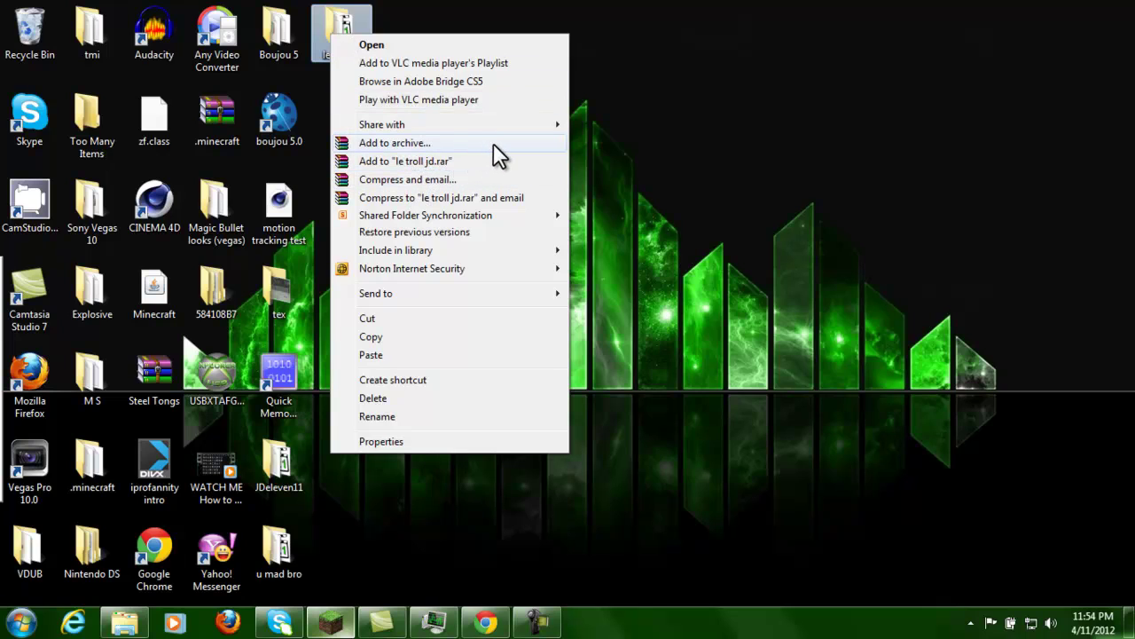
{"action": "left_click", "coordinate": [493, 143]}
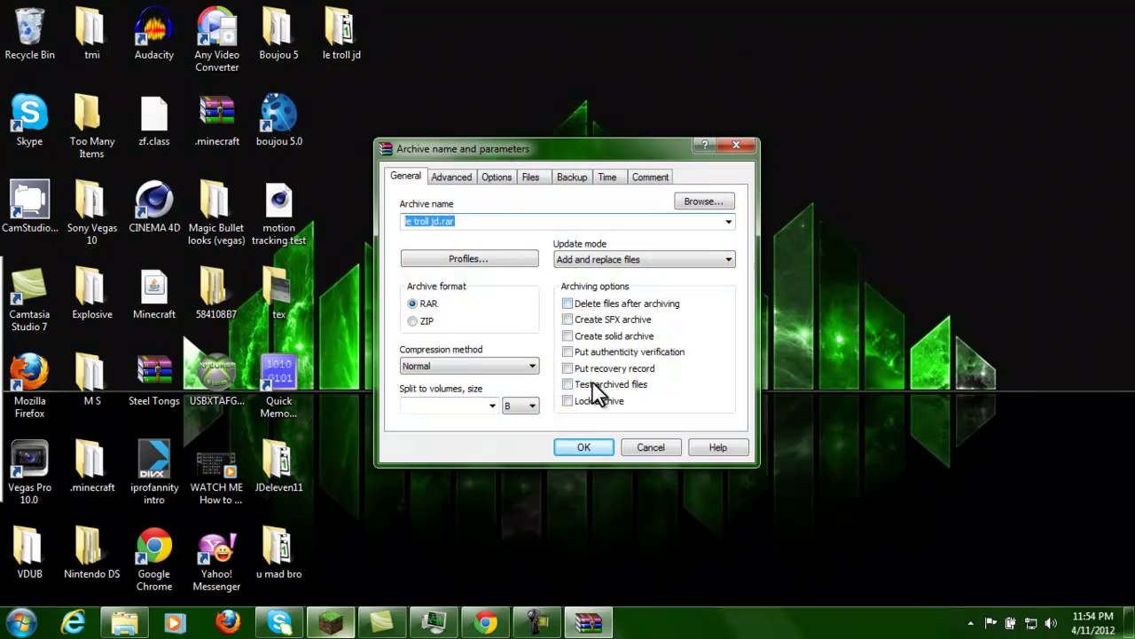
{"action": "left_click", "coordinate": [564, 443]}
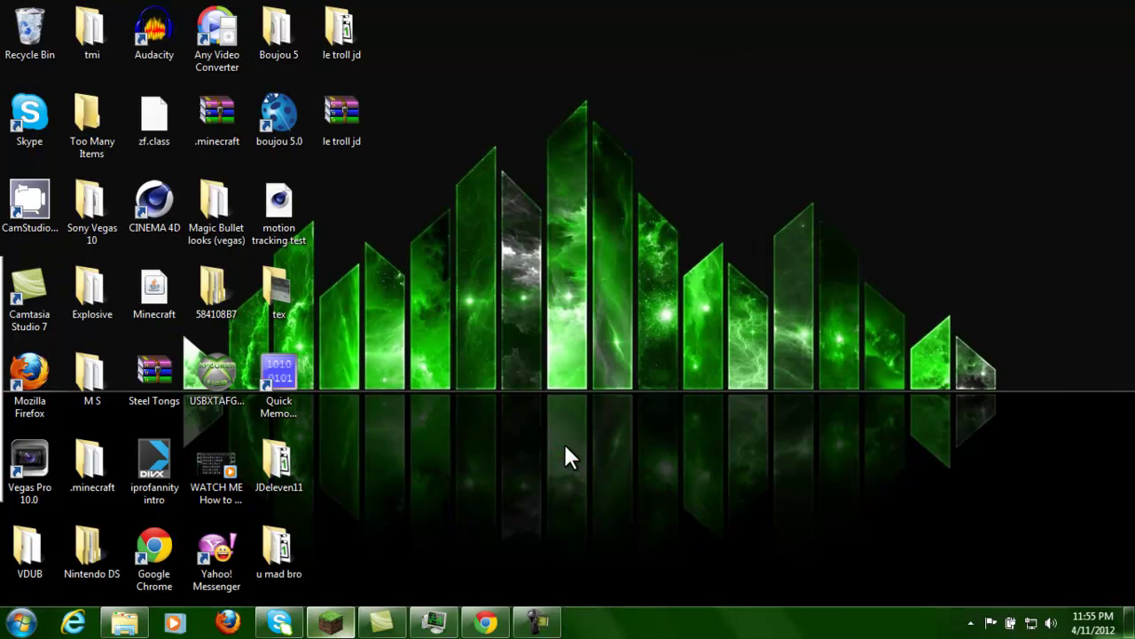
Open le troll jd.rar and check that the world folder is inside.
{"action": "double_click", "coordinate": [330, 130]}
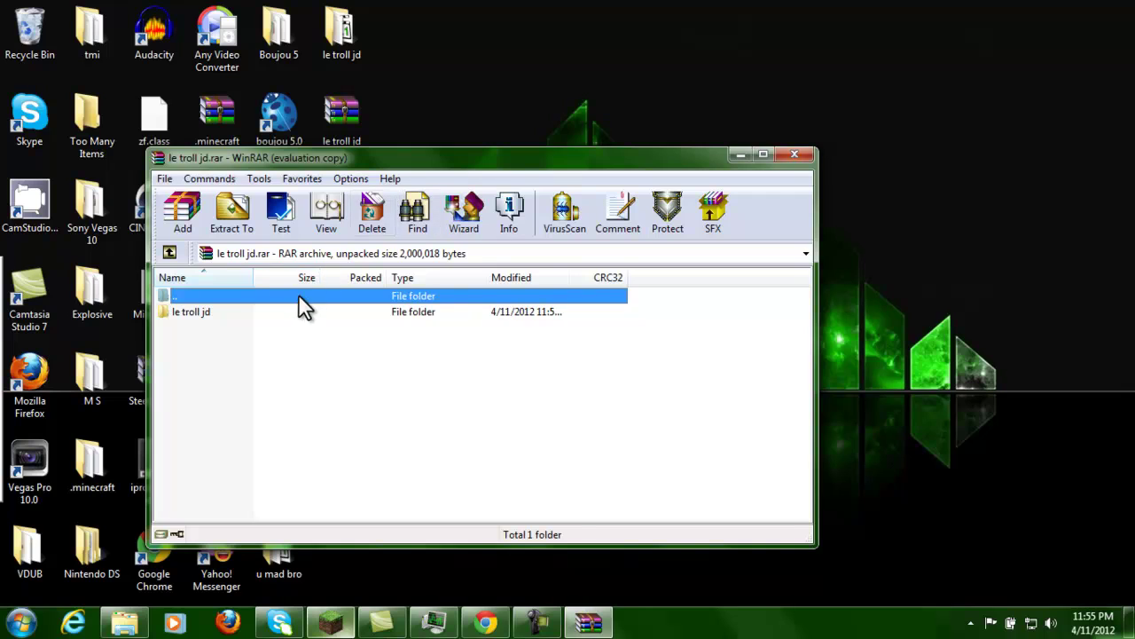
{"action": "left_click", "coordinate": [288, 306]}
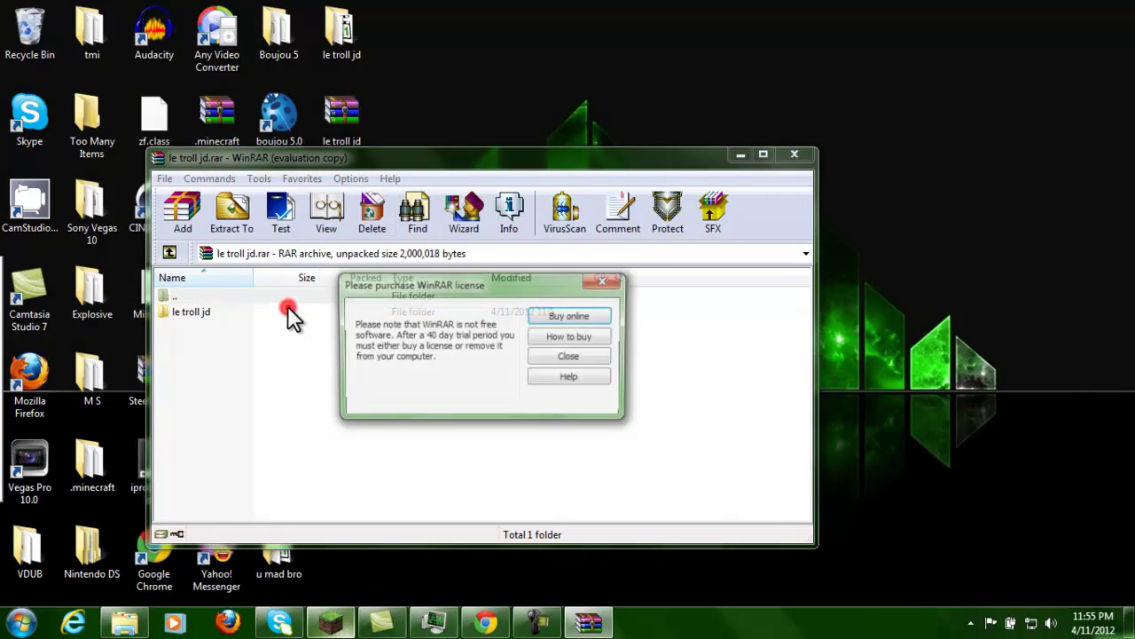
{"action": "left_click", "coordinate": [603, 280]}
{"action": "double_click", "coordinate": [285, 311]}
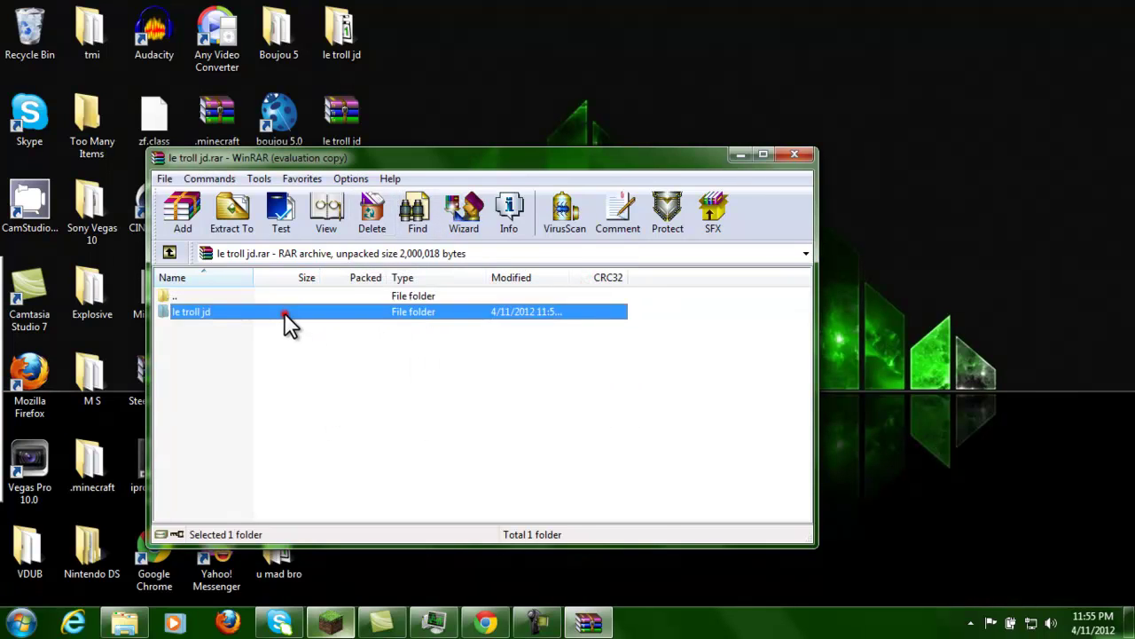
Close WinRAR, go to mediafire.com in Chrome and start a new upload.
{"action": "left_click", "coordinate": [792, 155]}
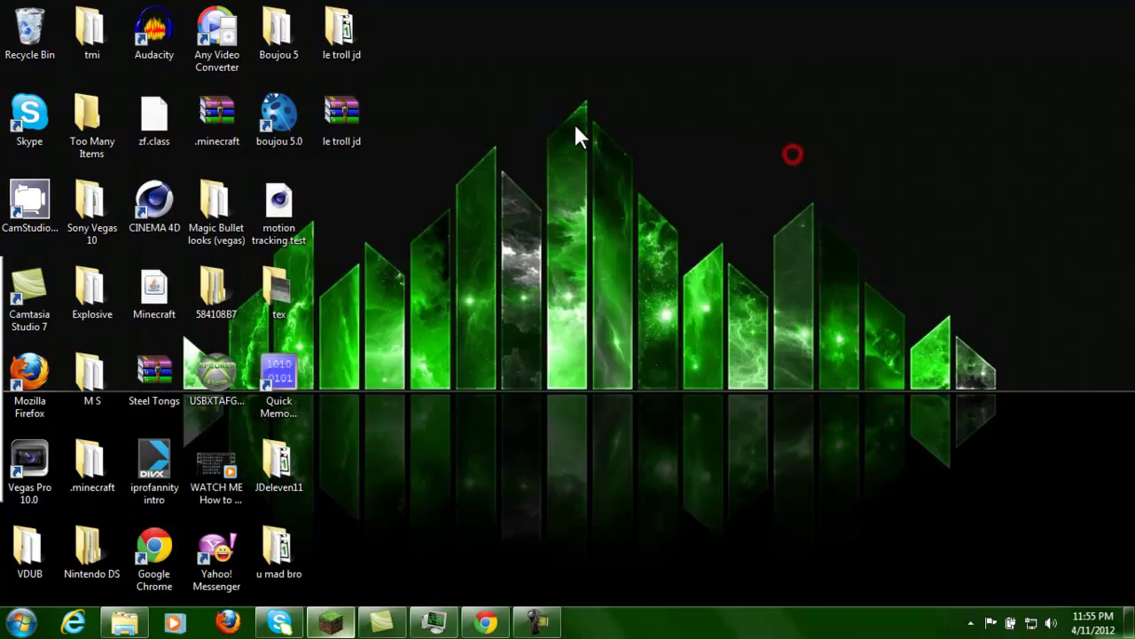
{"action": "left_click", "coordinate": [485, 621]}
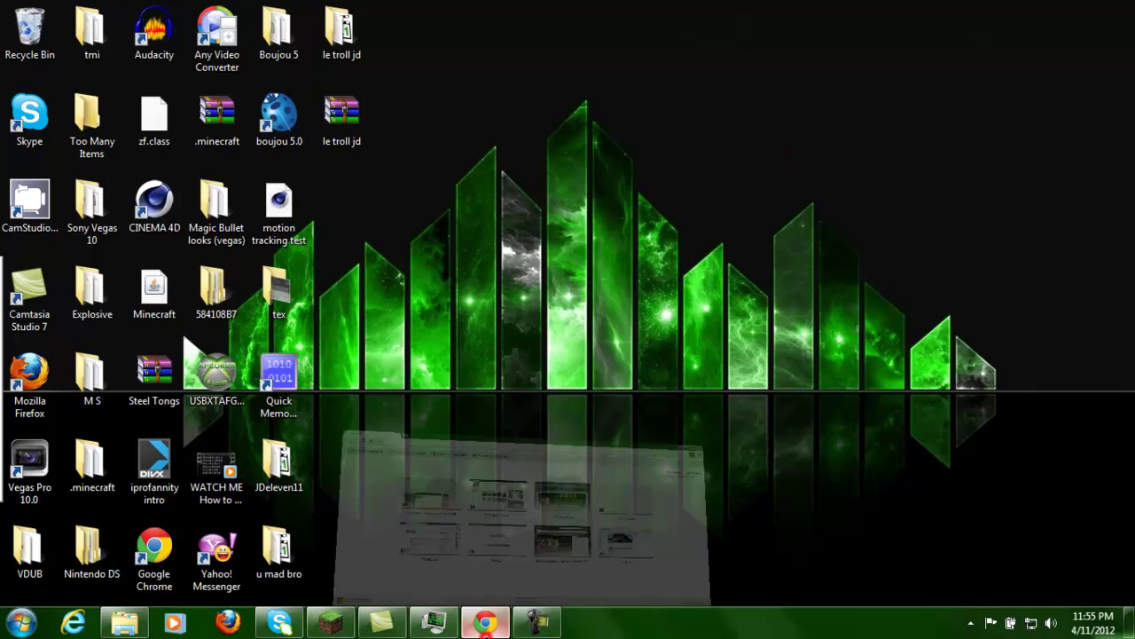
{"action": "left_click", "coordinate": [238, 43]}
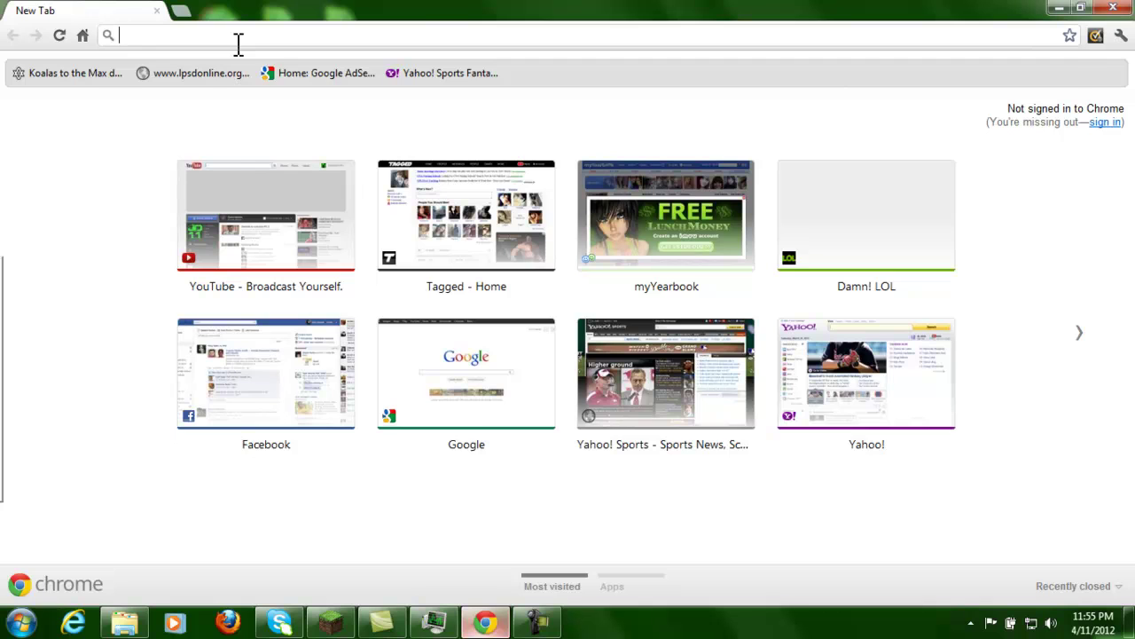
{"action": "type", "text": "mediafi"}
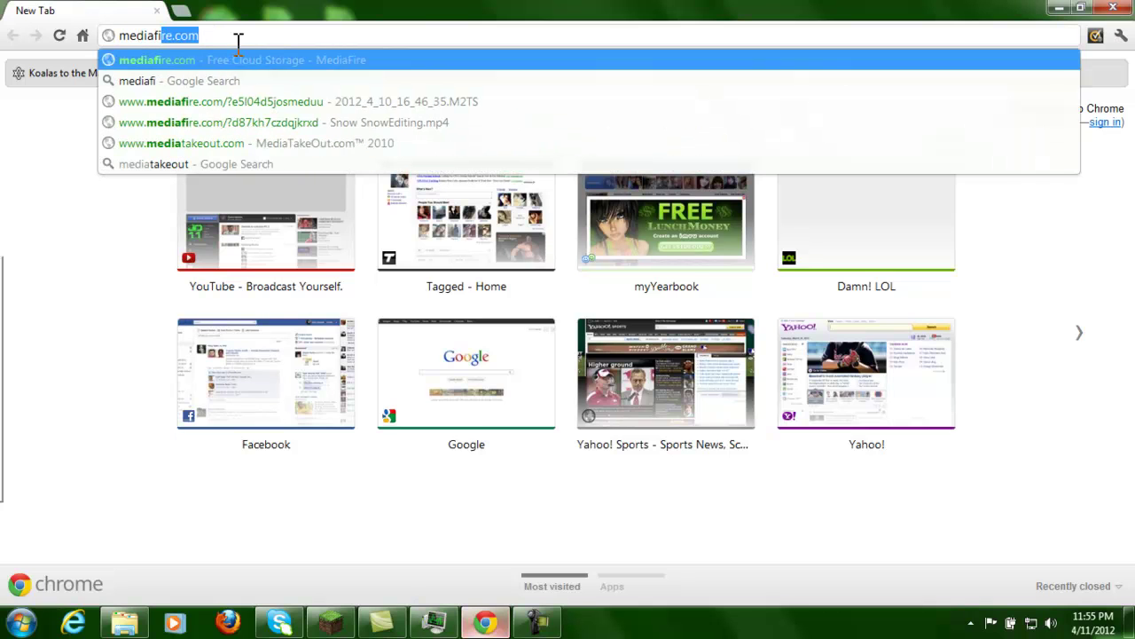
{"action": "type", "text": "re.com"}
{"action": "key", "text": "Return"}
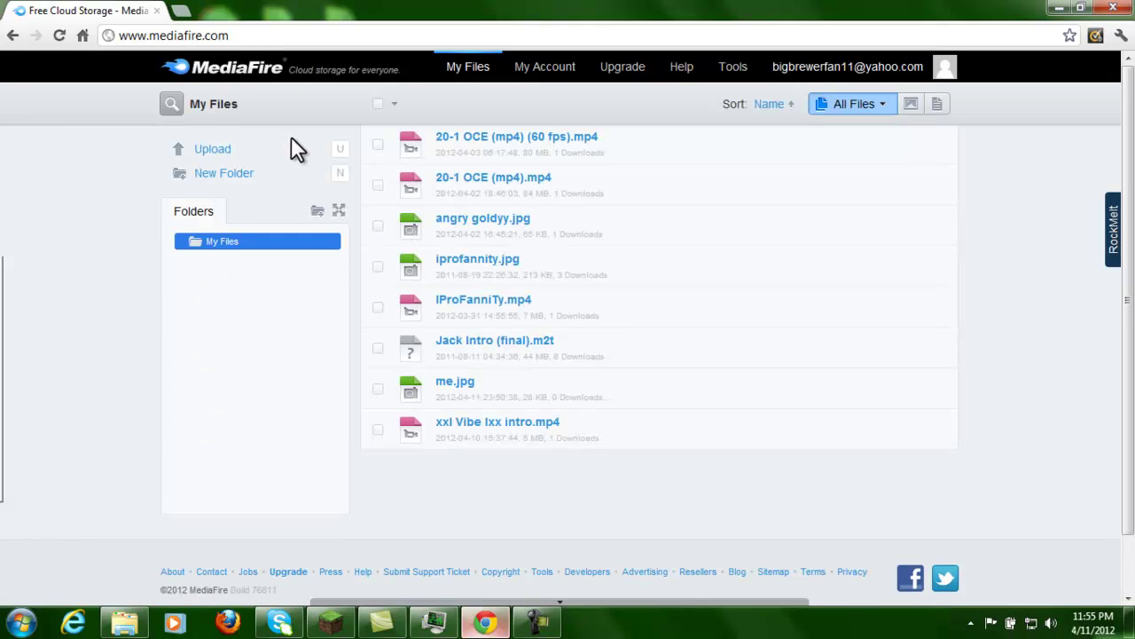
{"action": "left_click", "coordinate": [214, 149]}
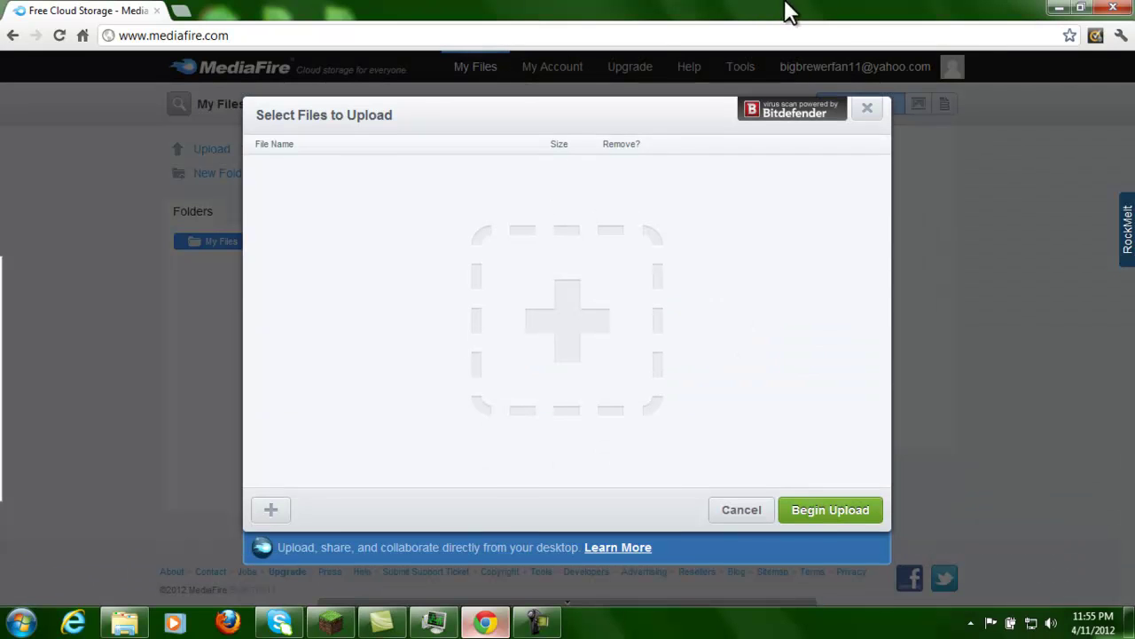
Drag le troll jd.rar from the desktop into the uploader and begin the upload.
{"action": "left_click", "coordinate": [1081, 8]}
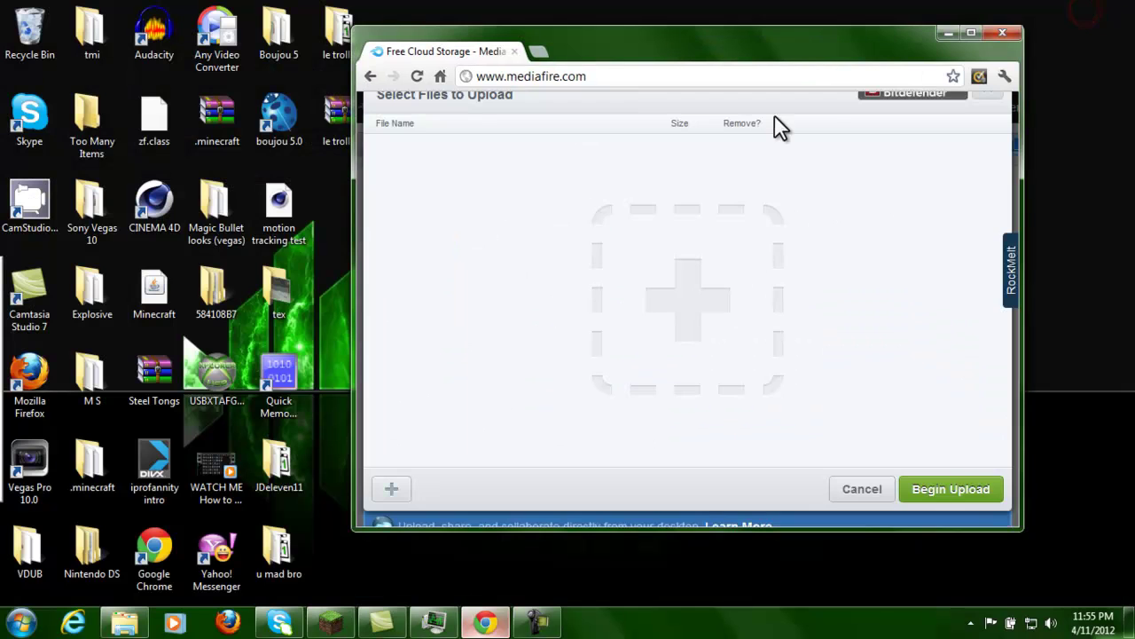
{"action": "left_click_drag", "start_coordinate": [680, 44], "coordinate": [730, 74]}
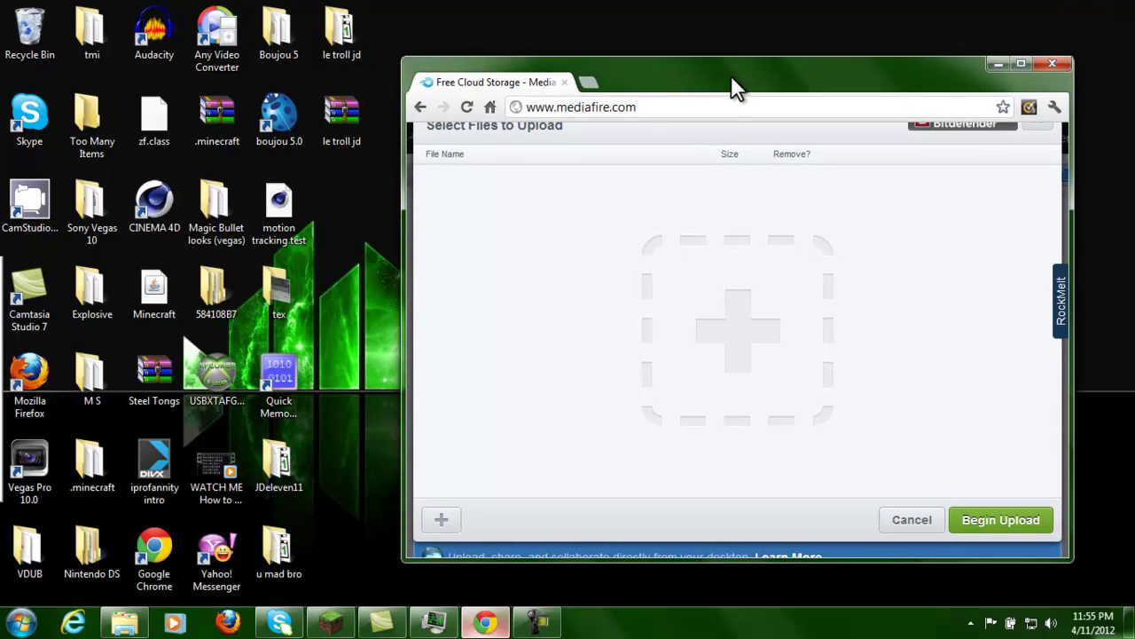
{"action": "left_click", "coordinate": [349, 114]}
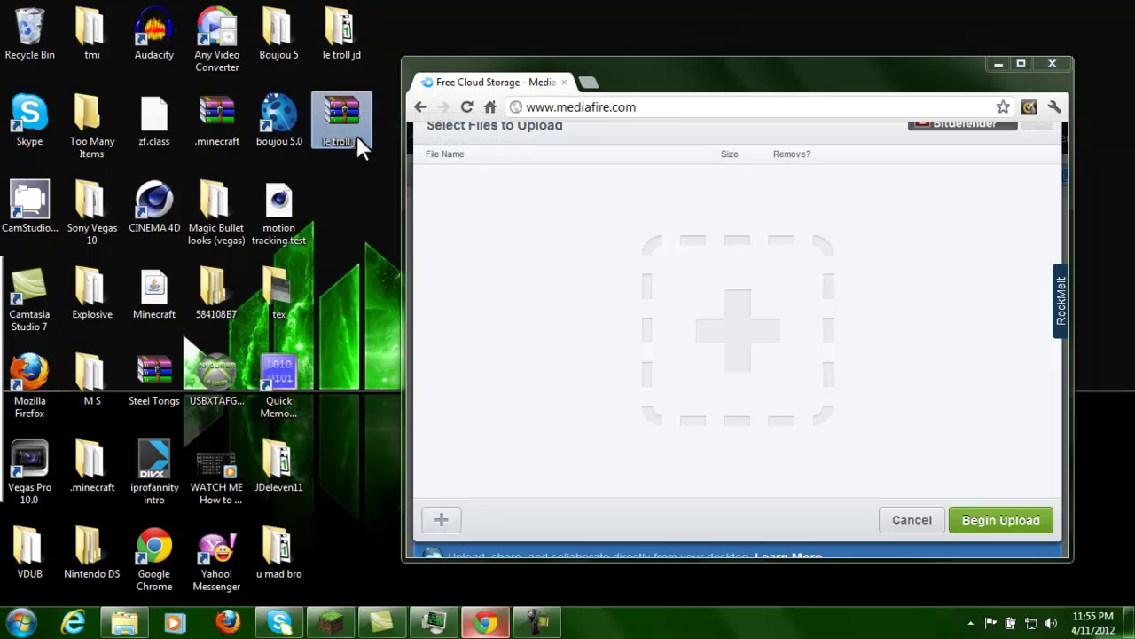
{"action": "mouse_move", "coordinate": [339, 108]}
{"action": "left_mouse_down"}
{"action": "mouse_move", "coordinate": [508, 257]}
{"action": "mouse_move", "coordinate": [664, 321]}
{"action": "mouse_move", "coordinate": [670, 335]}
{"action": "left_mouse_up"}
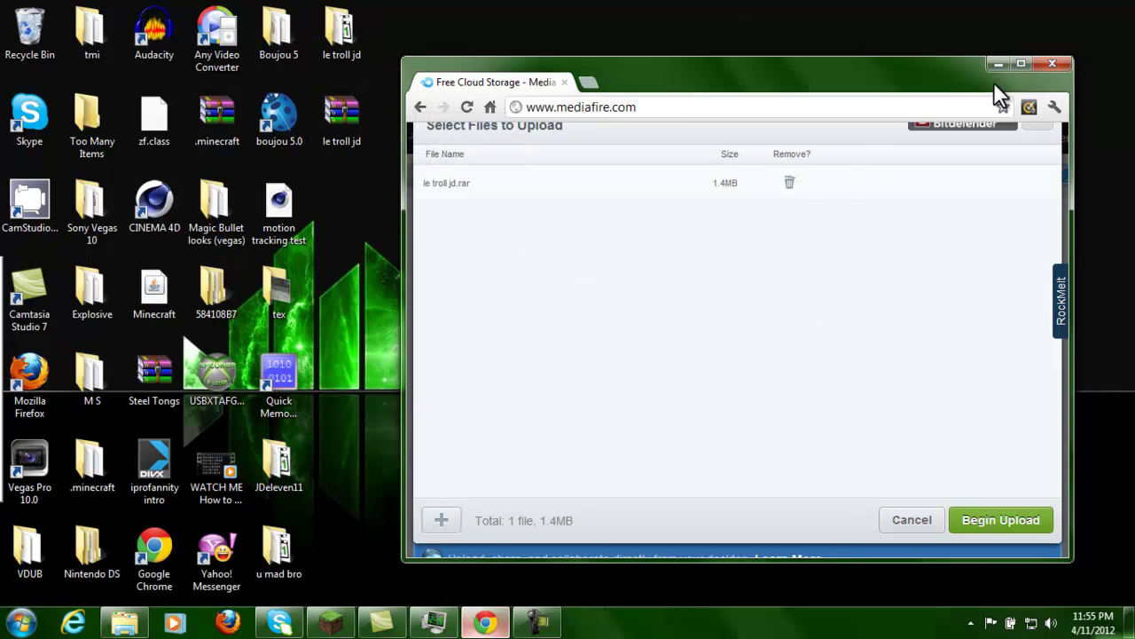
{"action": "left_click", "coordinate": [1019, 63]}
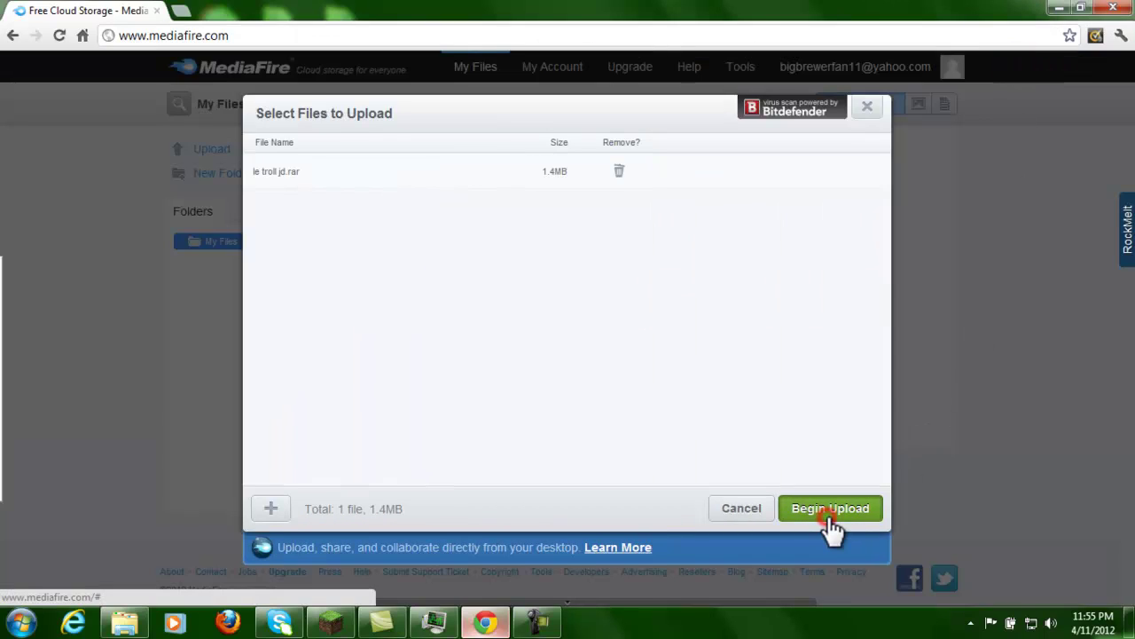
{"action": "left_click", "coordinate": [829, 517]}
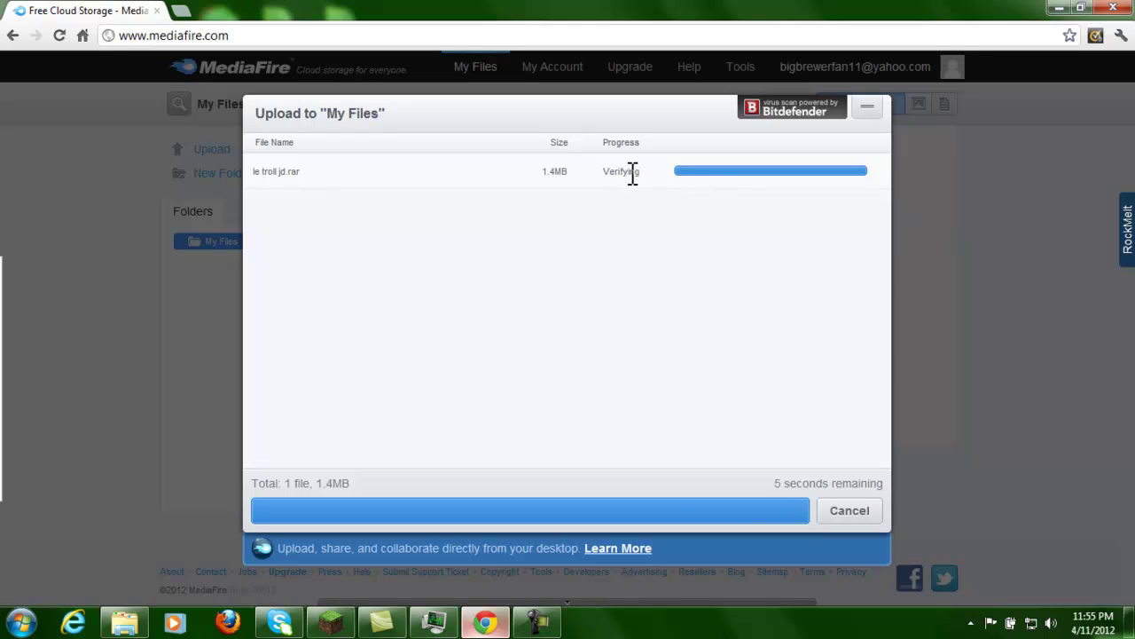
Copy le troll jd.rar's MediaFire link and paste it into a new tab's address bar.
{"action": "left_click", "coordinate": [688, 173]}
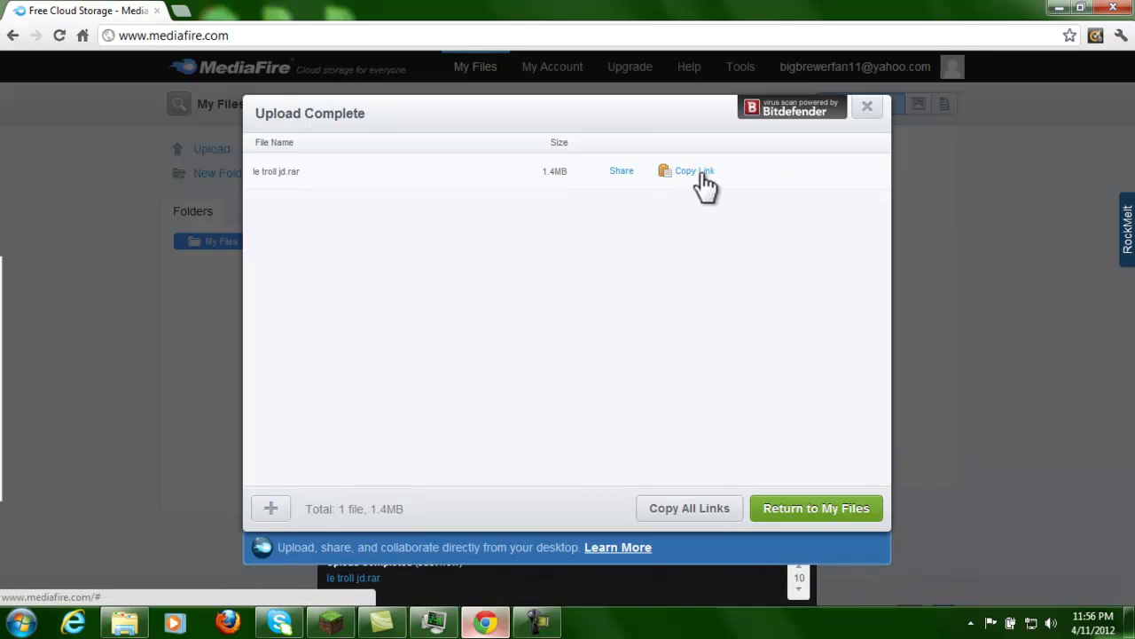
{"action": "left_click", "coordinate": [701, 171]}
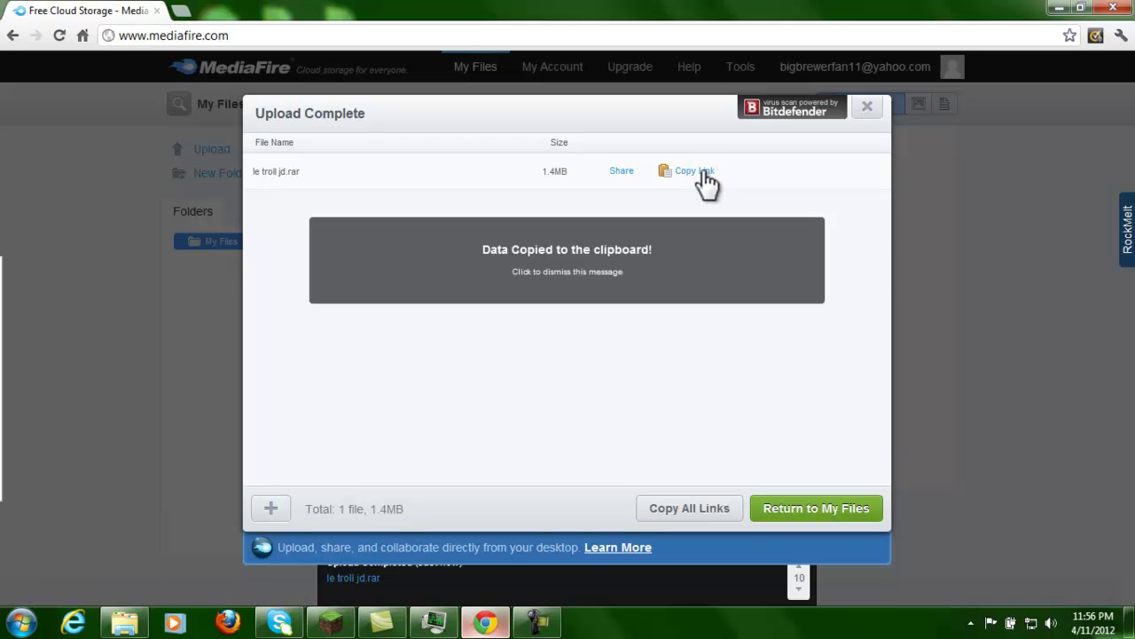
{"action": "left_click", "coordinate": [177, 11]}
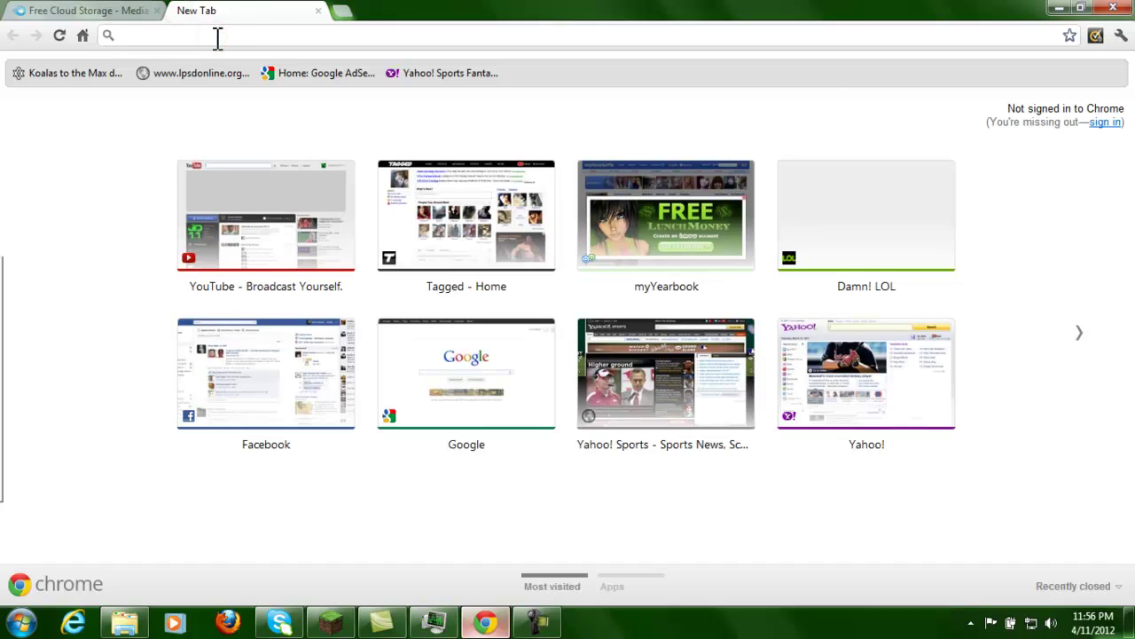
{"action": "right_click", "coordinate": [214, 36]}
{"action": "left_click", "coordinate": [282, 111]}
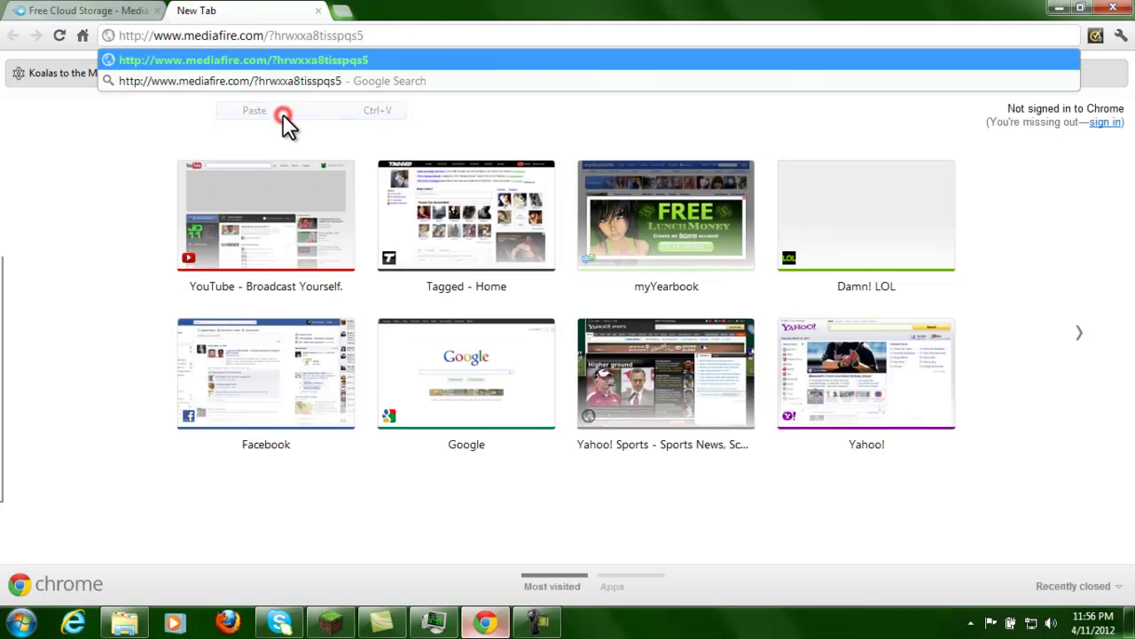
{"action": "left_click_drag", "start_coordinate": [365, 35], "coordinate": [111, 38]}
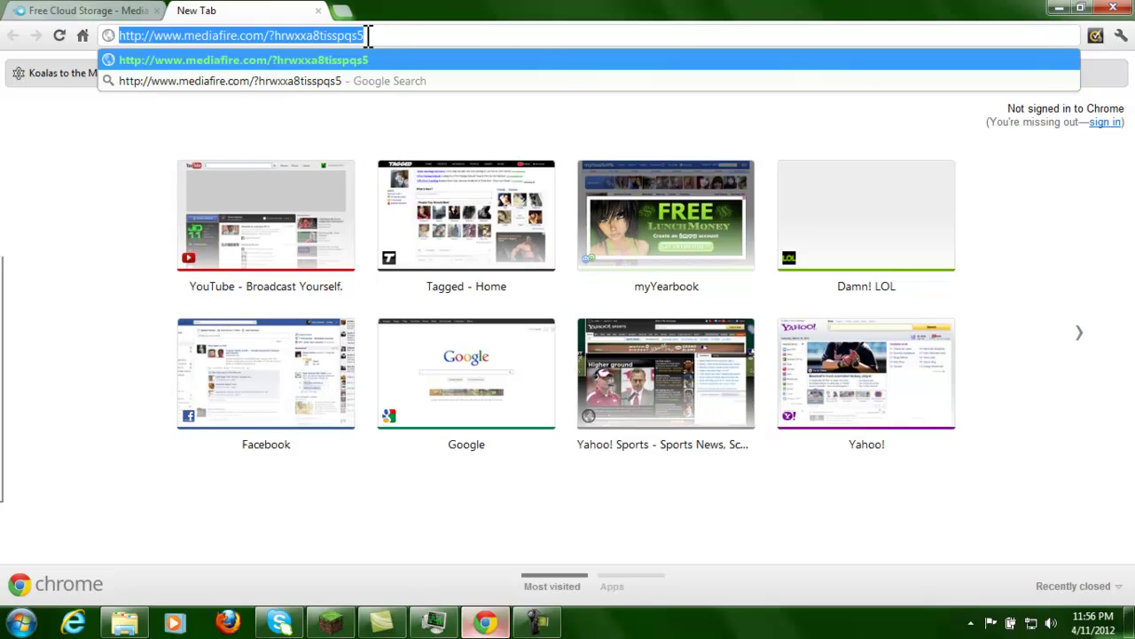
Open the pasted MediaFire link and download le troll jd.rar (1.4 MB).
{"action": "left_click", "coordinate": [378, 35]}
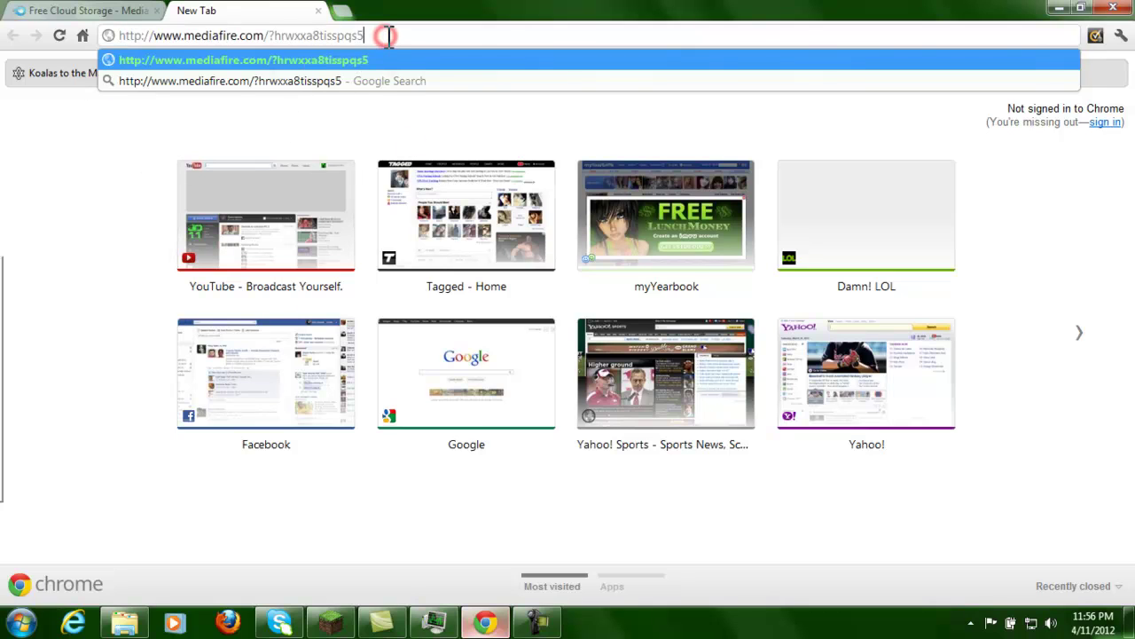
{"action": "key", "text": "Return"}
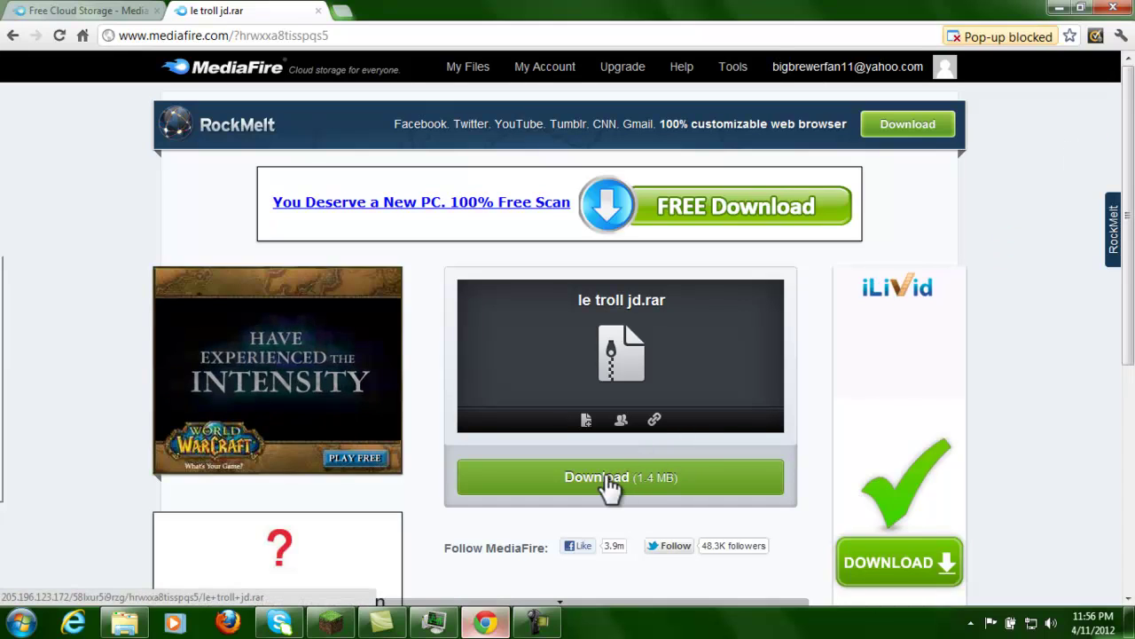
{"action": "left_click", "coordinate": [603, 473]}
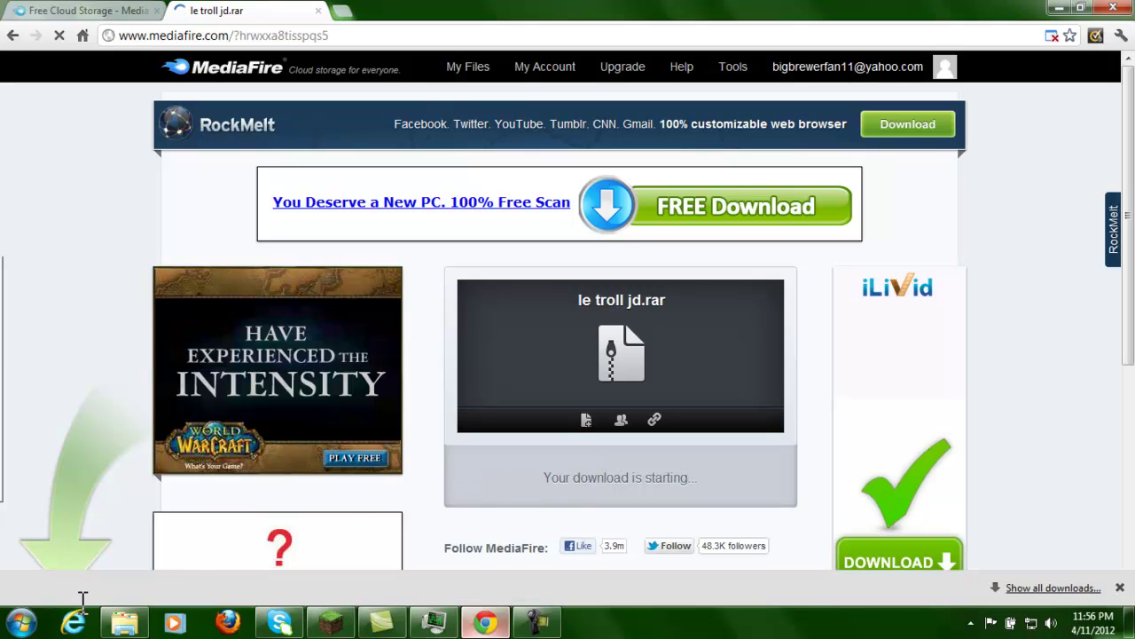
Extract the downloaded le troll jd.rar to the Desktop with Yes to All, then close WinRAR.
{"action": "left_click", "coordinate": [68, 600]}
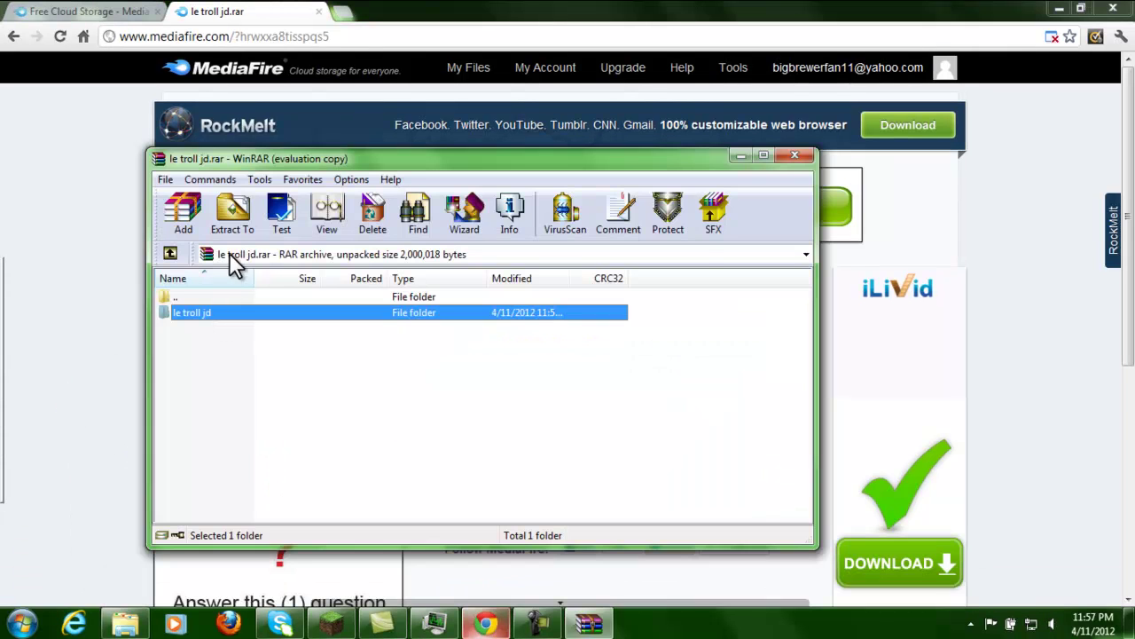
{"action": "left_click", "coordinate": [228, 213]}
{"action": "left_click", "coordinate": [516, 258]}
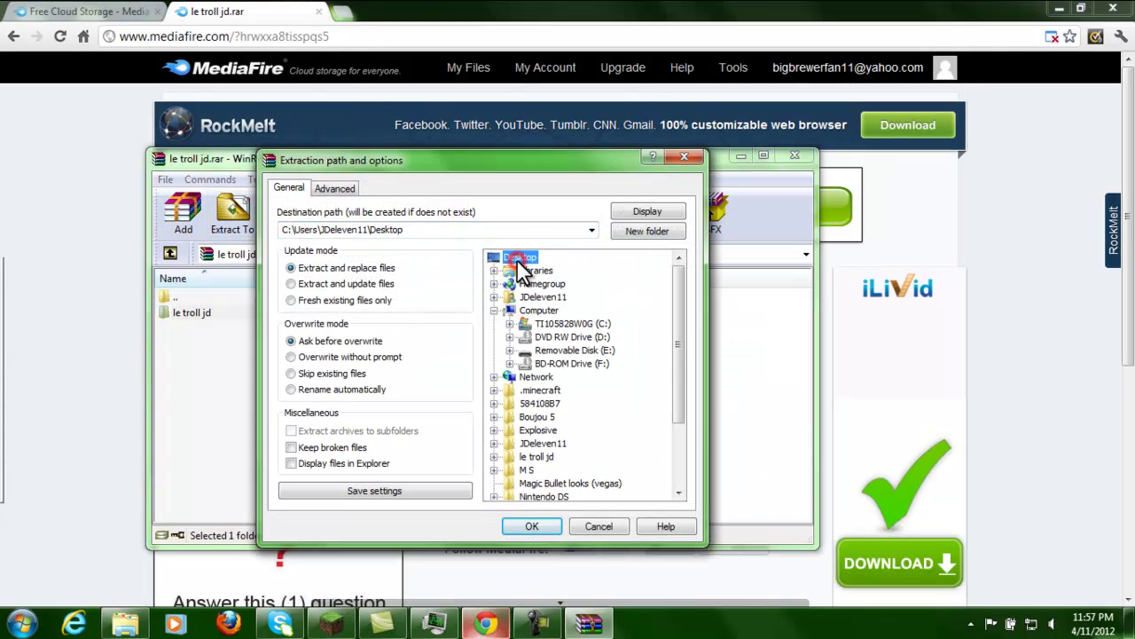
{"action": "left_click", "coordinate": [531, 526]}
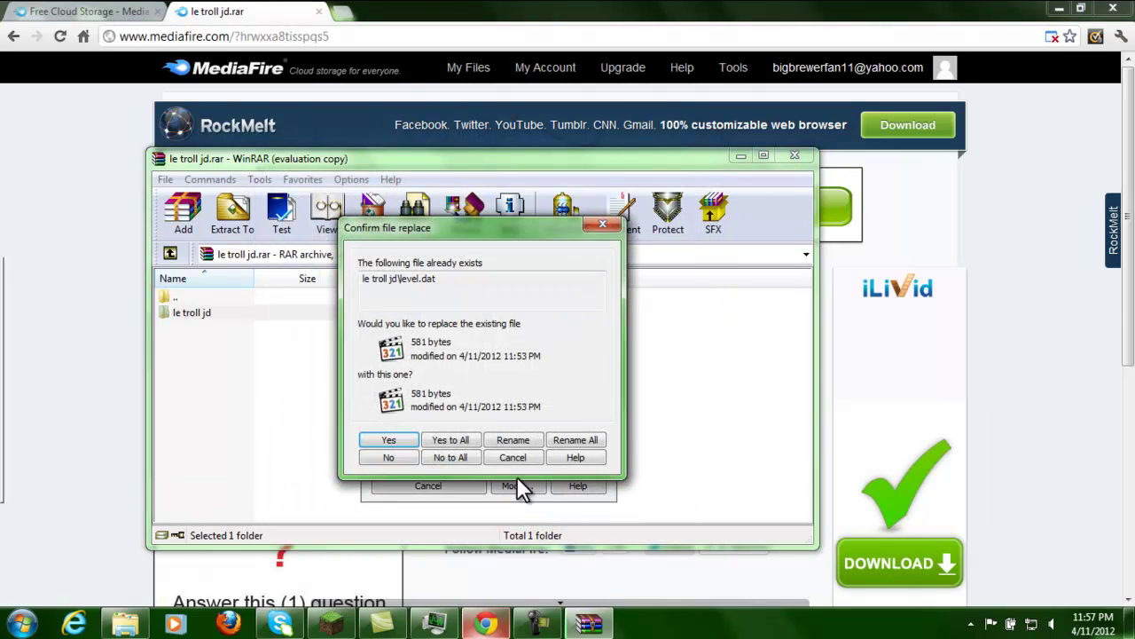
{"action": "left_click", "coordinate": [458, 438]}
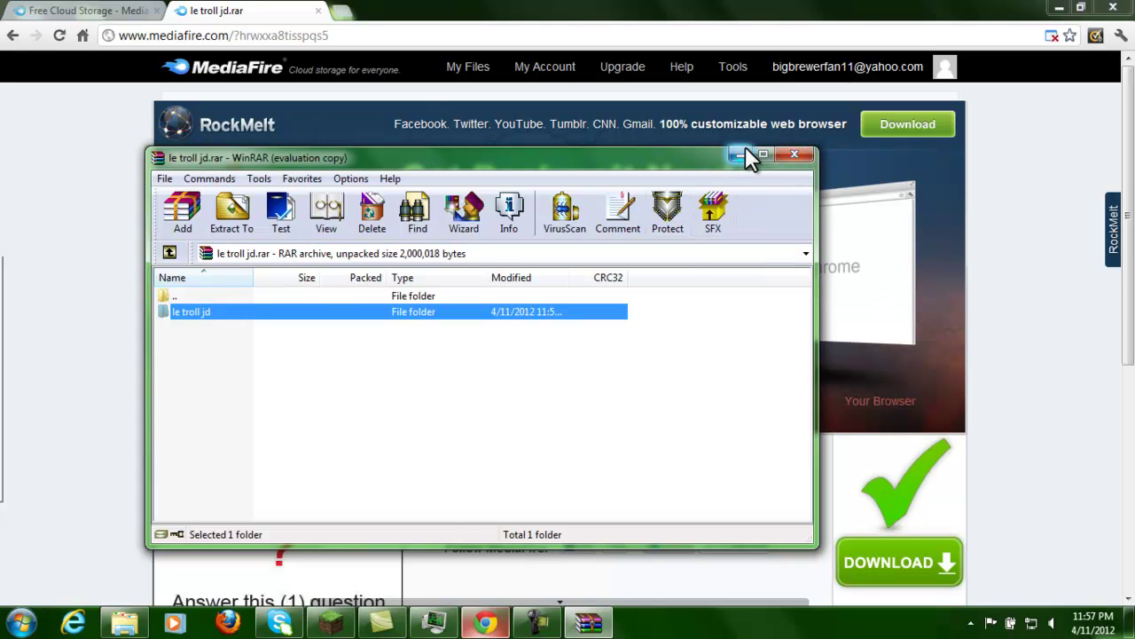
{"action": "left_click", "coordinate": [795, 155]}
Open the .minecraft\saves folder through %appdata%.
{"action": "left_click", "coordinate": [1058, 7]}
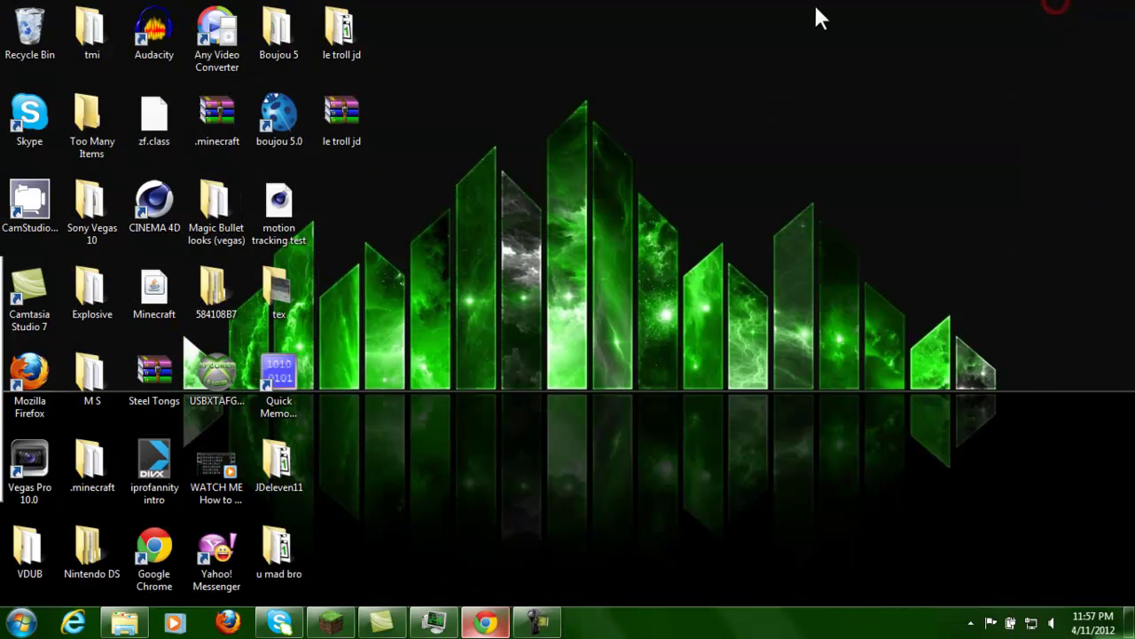
{"action": "mouse_move", "coordinate": [327, 40]}
{"action": "left_mouse_down"}
{"action": "mouse_move", "coordinate": [352, 317]}
{"action": "mouse_move", "coordinate": [342, 333]}
{"action": "mouse_move", "coordinate": [406, 286]}
{"action": "mouse_move", "coordinate": [639, 362]}
{"action": "mouse_move", "coordinate": [678, 315]}
{"action": "mouse_move", "coordinate": [629, 237]}
{"action": "left_mouse_up"}
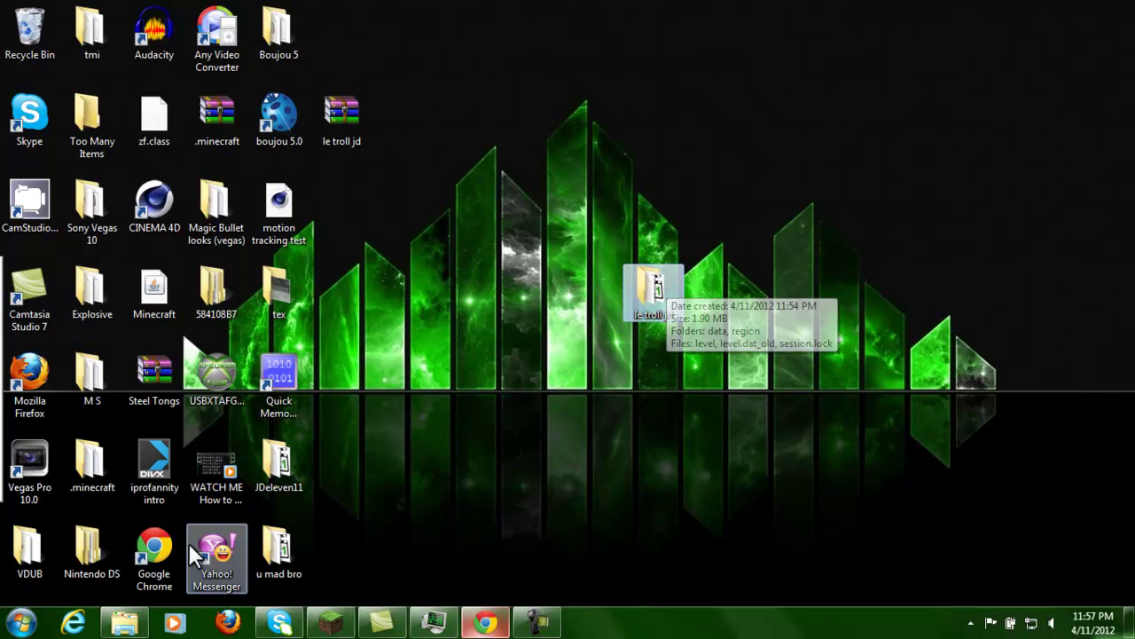
{"action": "key", "text": "super+r"}
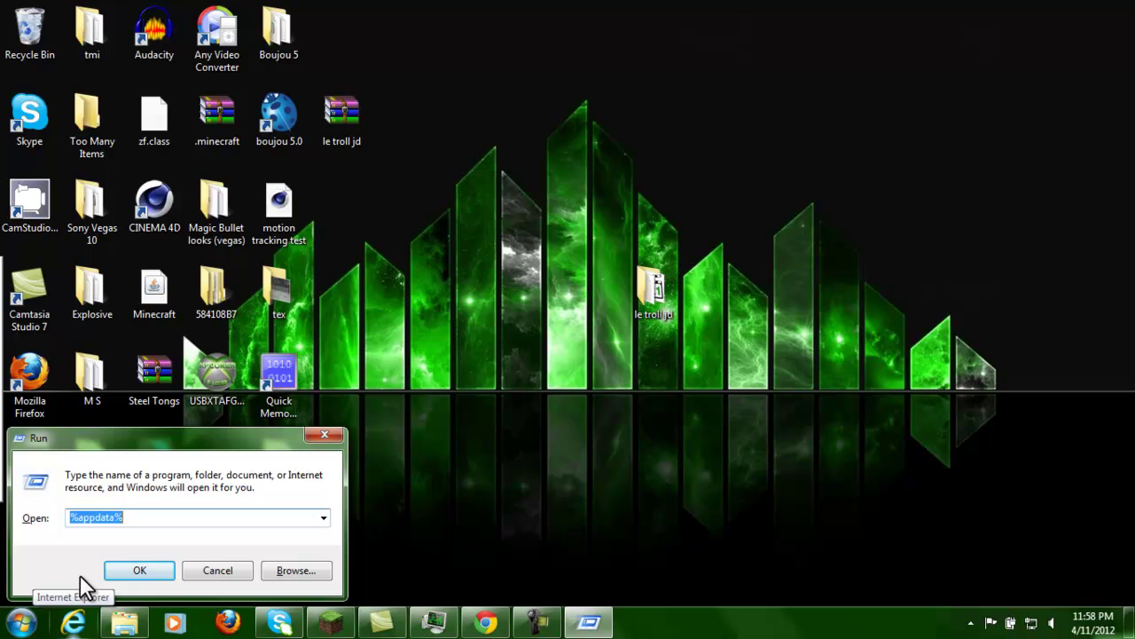
{"action": "left_click", "coordinate": [138, 568]}
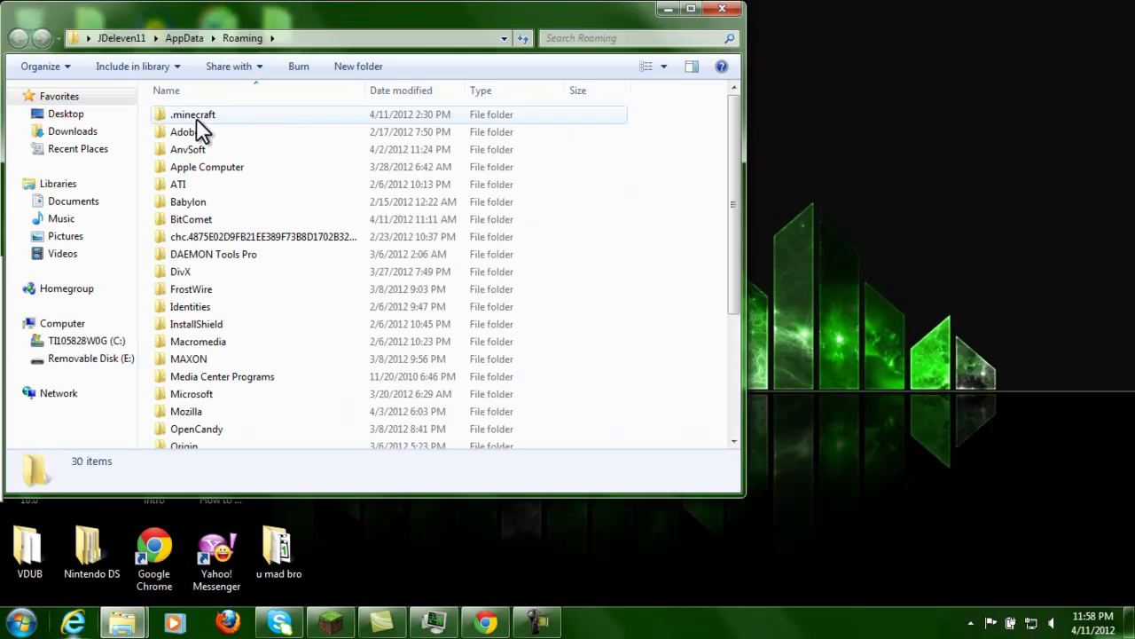
{"action": "double_click", "coordinate": [195, 112]}
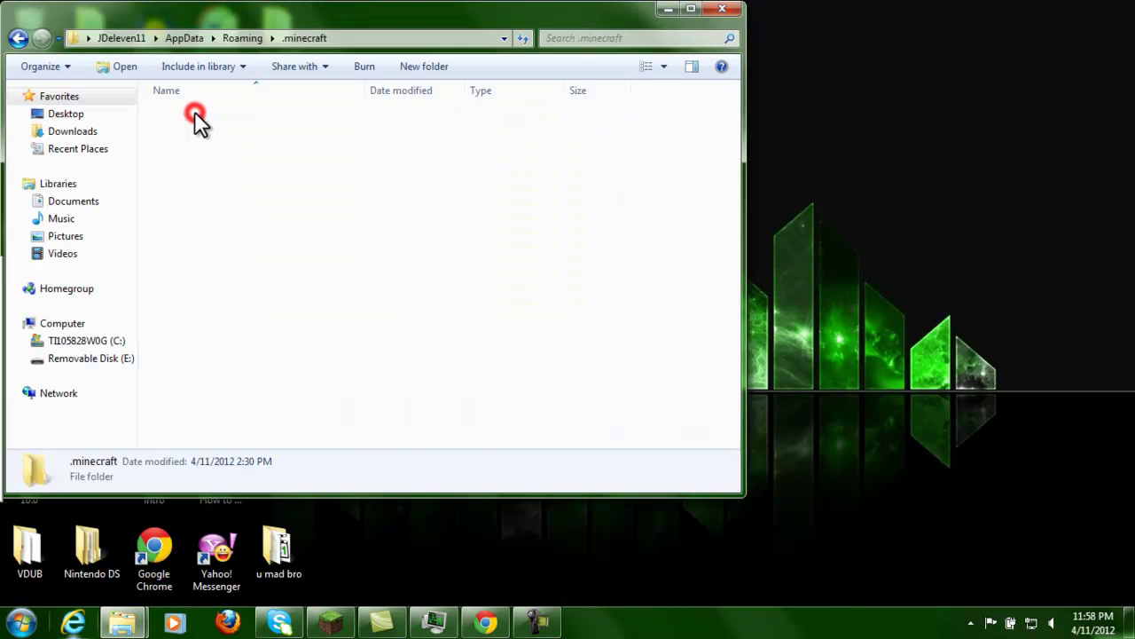
{"action": "double_click", "coordinate": [191, 183]}
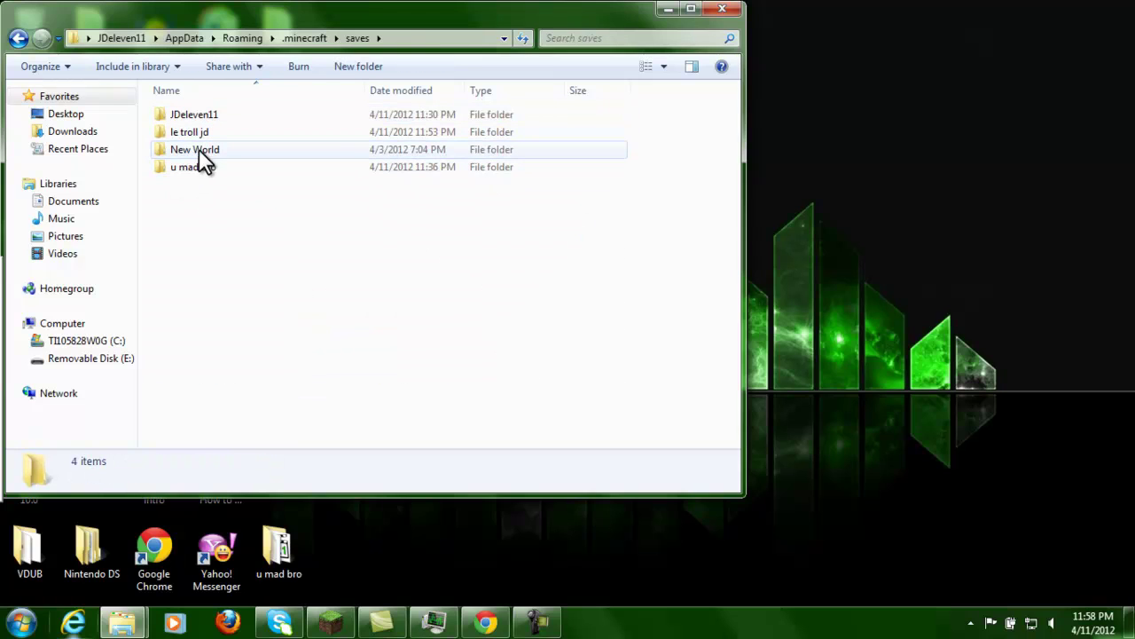
Delete the old le troll jd world and move the extracted desktop copy into saves.
{"action": "left_click", "coordinate": [203, 131]}
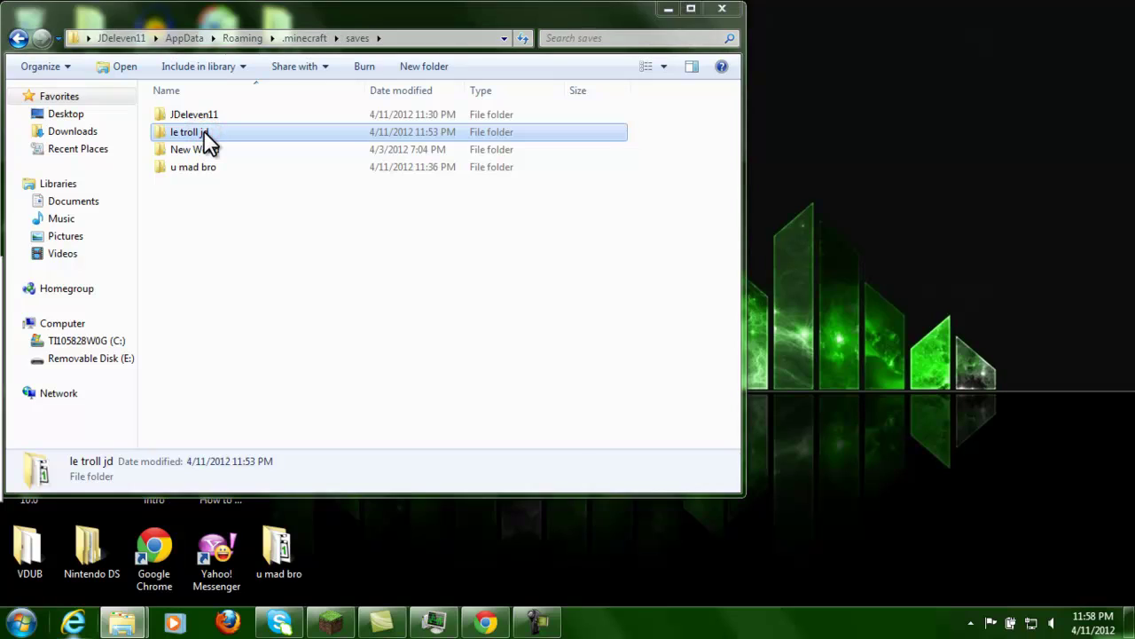
{"action": "key", "text": "Delete"}
{"action": "left_click", "coordinate": [613, 378]}
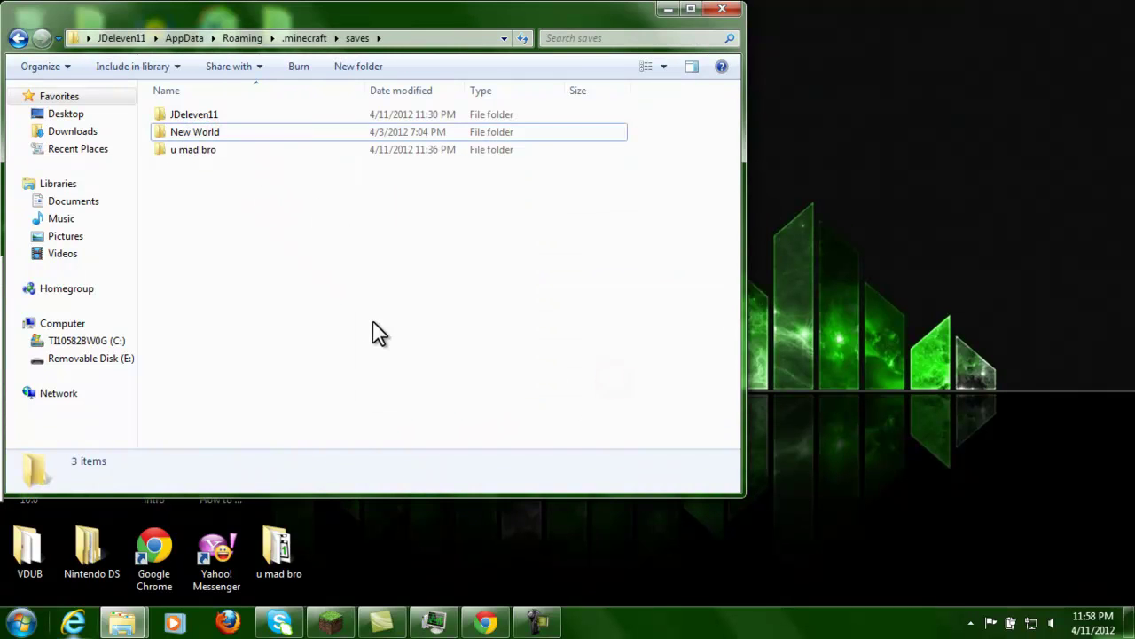
{"action": "mouse_move", "coordinate": [380, 29]}
{"action": "left_mouse_down"}
{"action": "mouse_move", "coordinate": [451, 215]}
{"action": "mouse_move", "coordinate": [613, 152]}
{"action": "mouse_move", "coordinate": [425, 55]}
{"action": "left_mouse_up"}
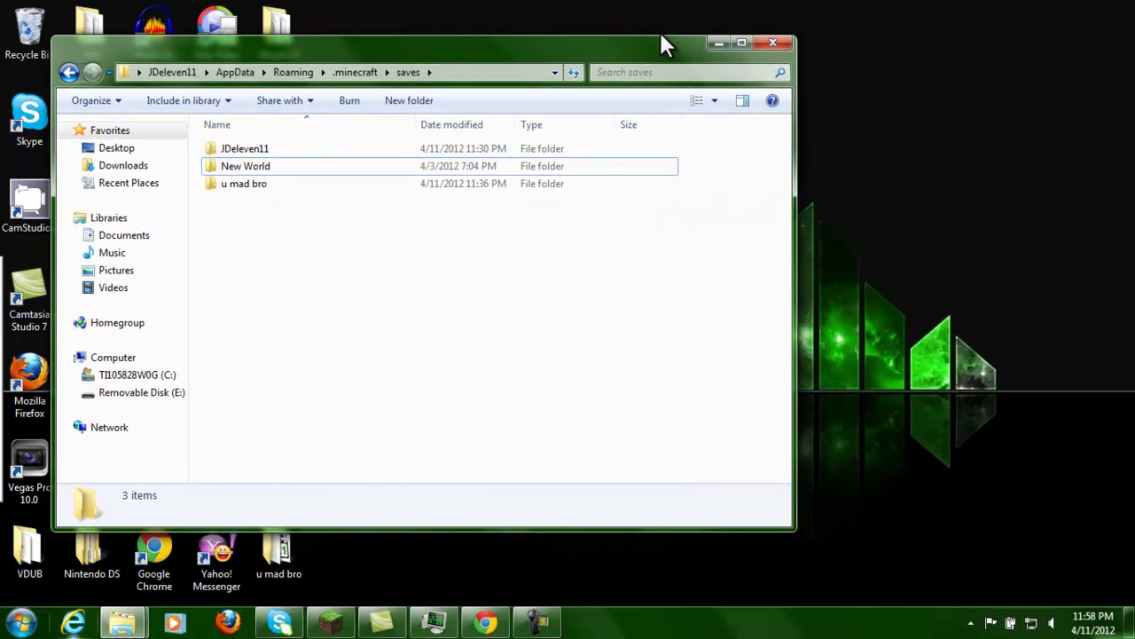
{"action": "mouse_move", "coordinate": [661, 44]}
{"action": "left_mouse_down"}
{"action": "mouse_move", "coordinate": [641, 61]}
{"action": "mouse_move", "coordinate": [494, 69]}
{"action": "left_mouse_up"}
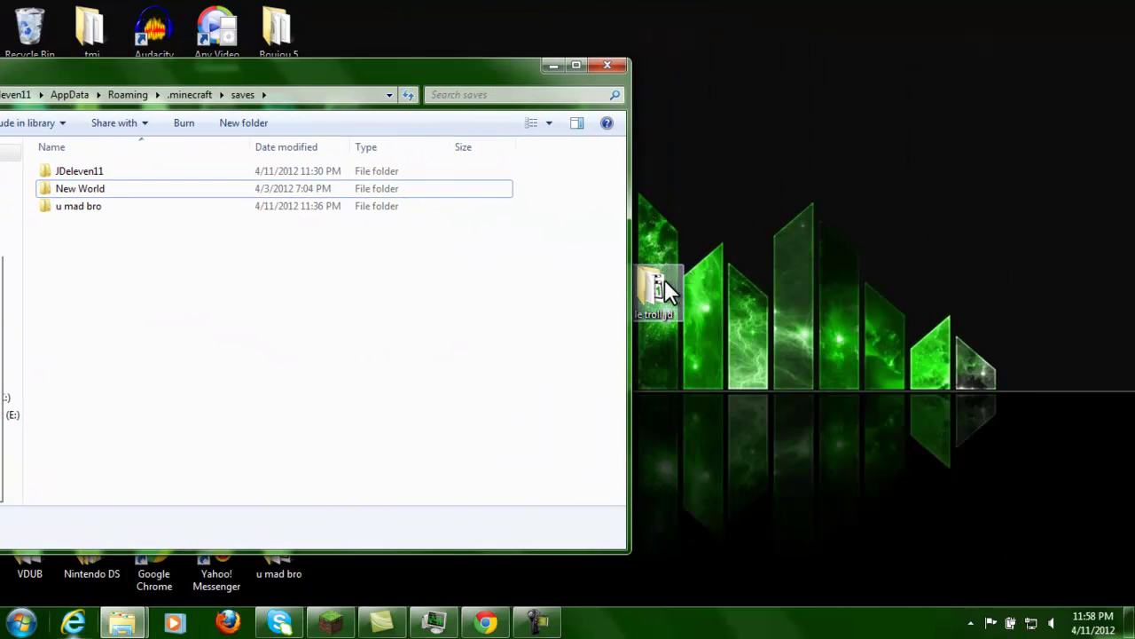
{"action": "left_click_drag", "start_coordinate": [653, 307], "coordinate": [398, 313]}
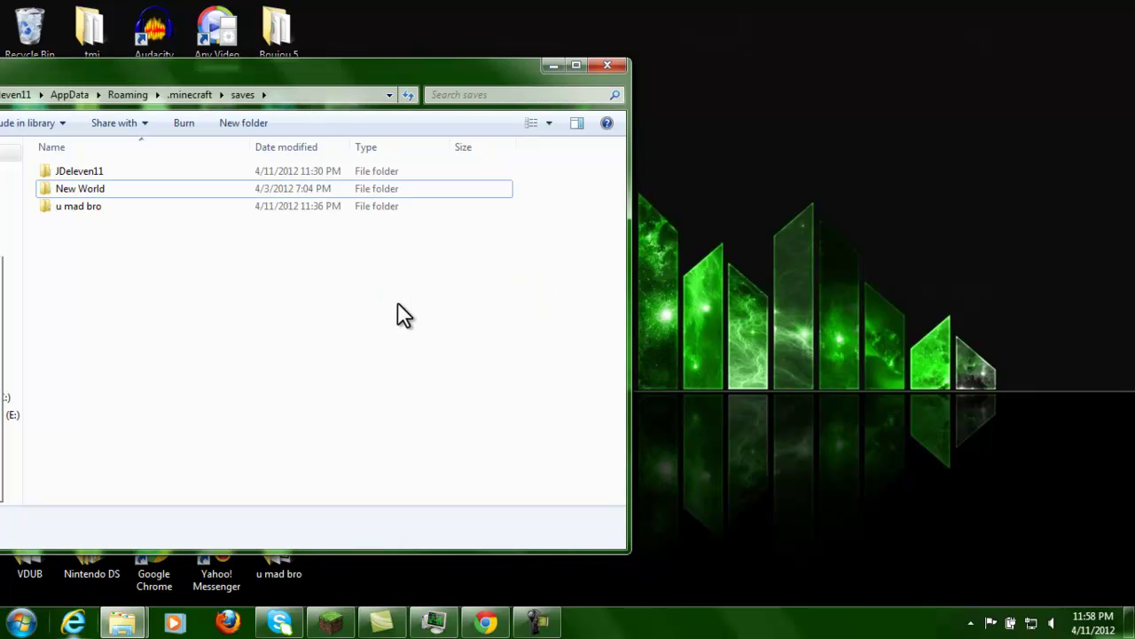
{"action": "mouse_move", "coordinate": [356, 71]}
{"action": "left_mouse_down"}
{"action": "mouse_move", "coordinate": [426, 81]}
{"action": "mouse_move", "coordinate": [691, 34]}
{"action": "mouse_move", "coordinate": [761, 53]}
{"action": "left_mouse_up"}
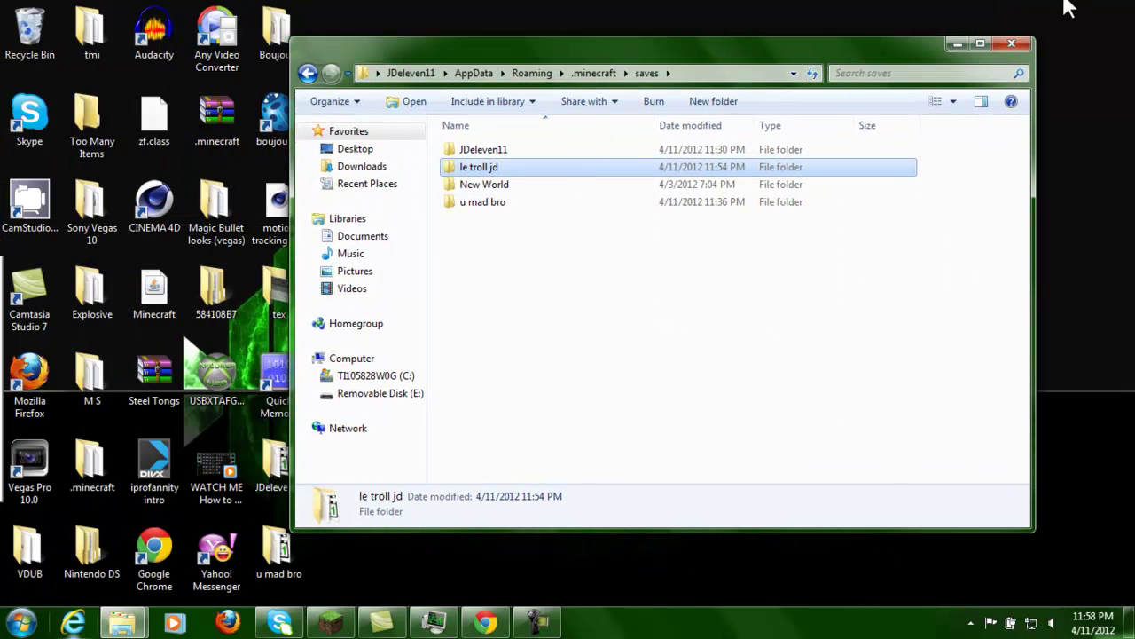
Select le troll jd in Minecraft's Singleplayer list and play it.
{"action": "left_click", "coordinate": [1012, 43]}
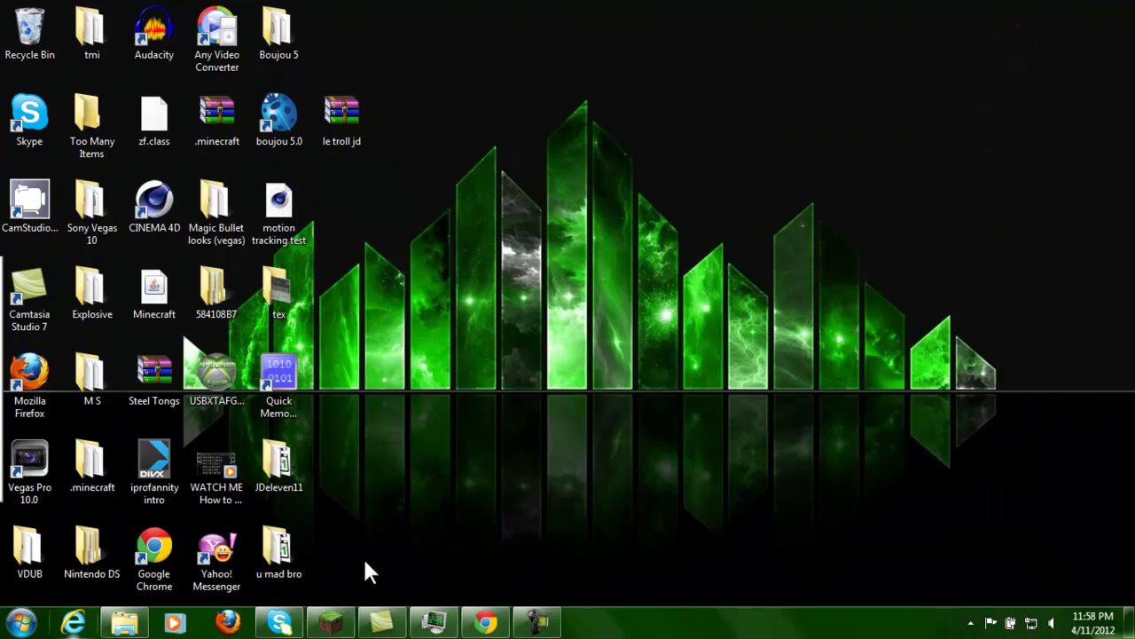
{"action": "left_click", "coordinate": [331, 622]}
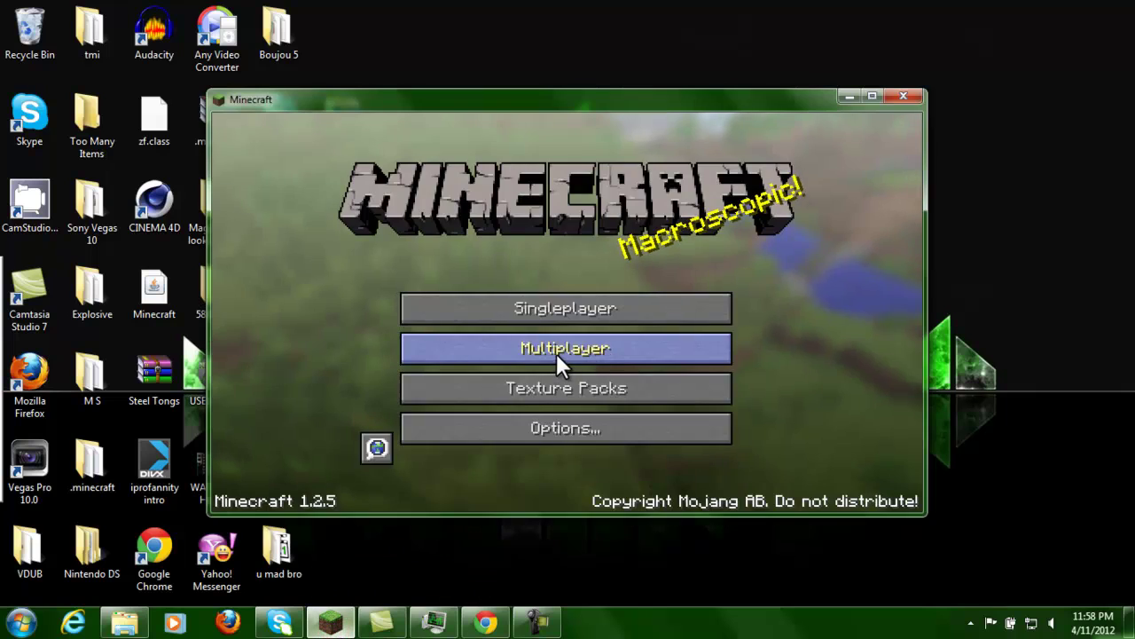
{"action": "left_click", "coordinate": [558, 355]}
{"action": "left_click", "coordinate": [790, 476]}
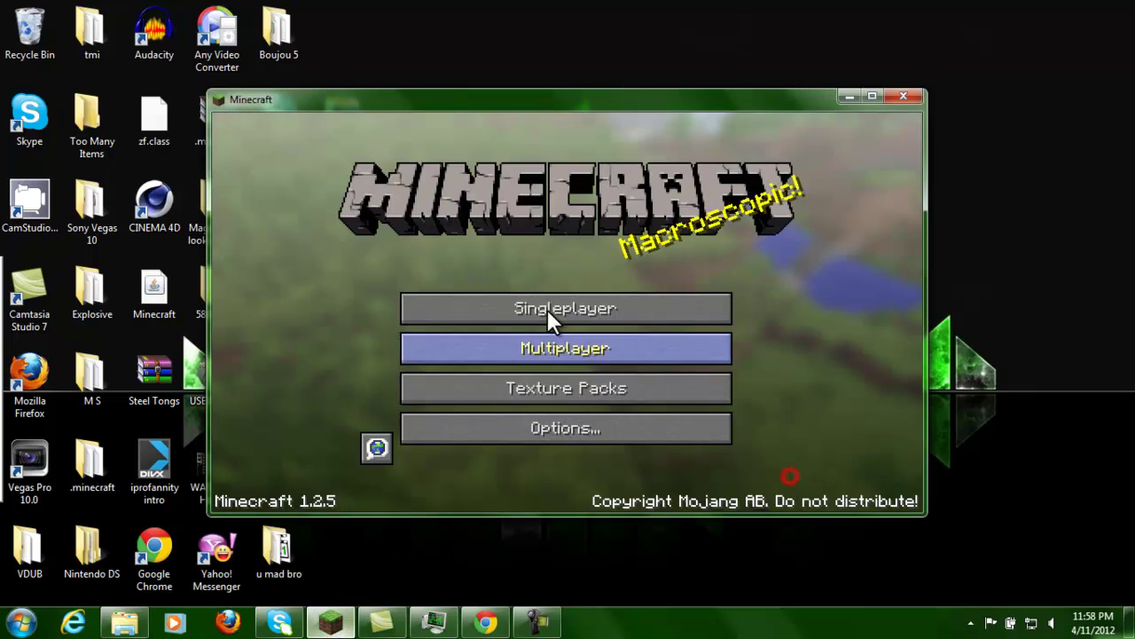
{"action": "left_click", "coordinate": [536, 305]}
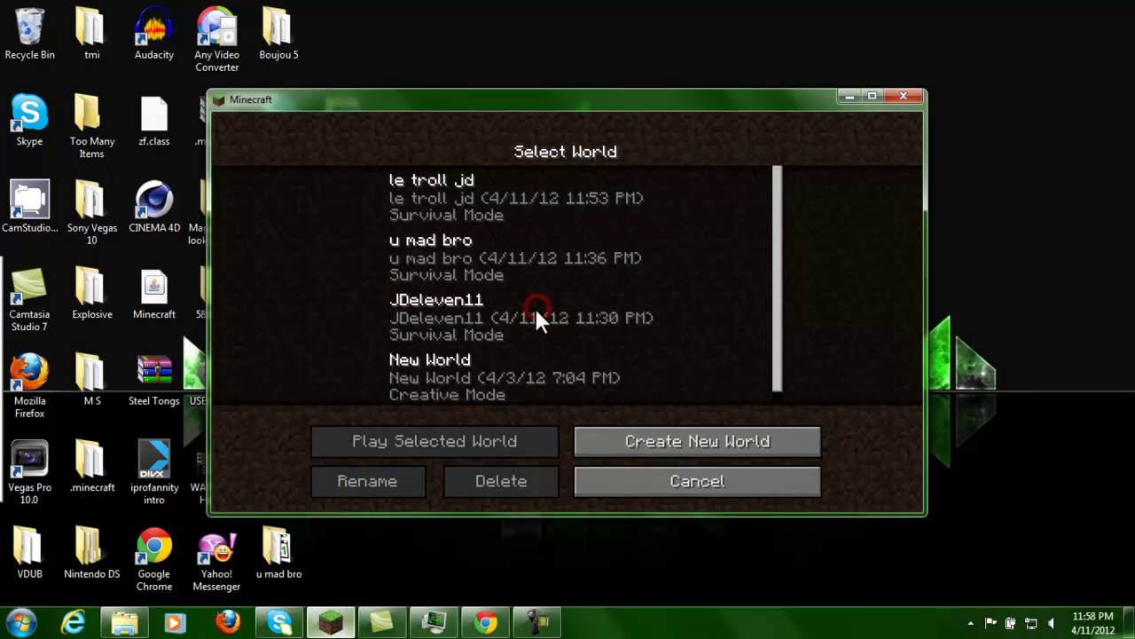
{"action": "left_click", "coordinate": [545, 213]}
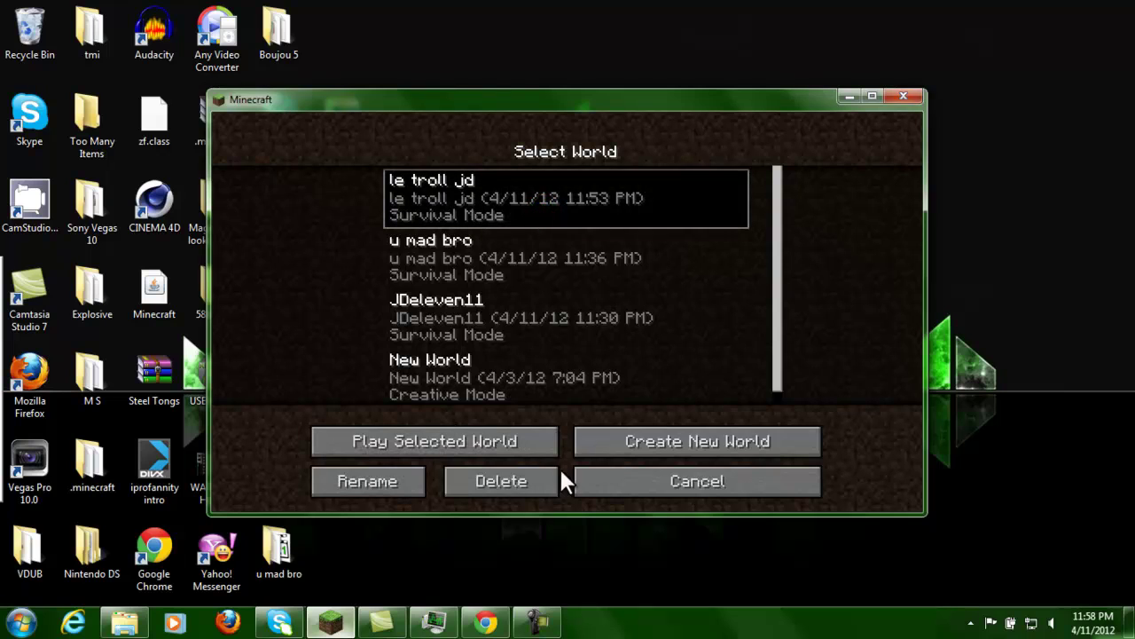
{"action": "left_click", "coordinate": [533, 449]}
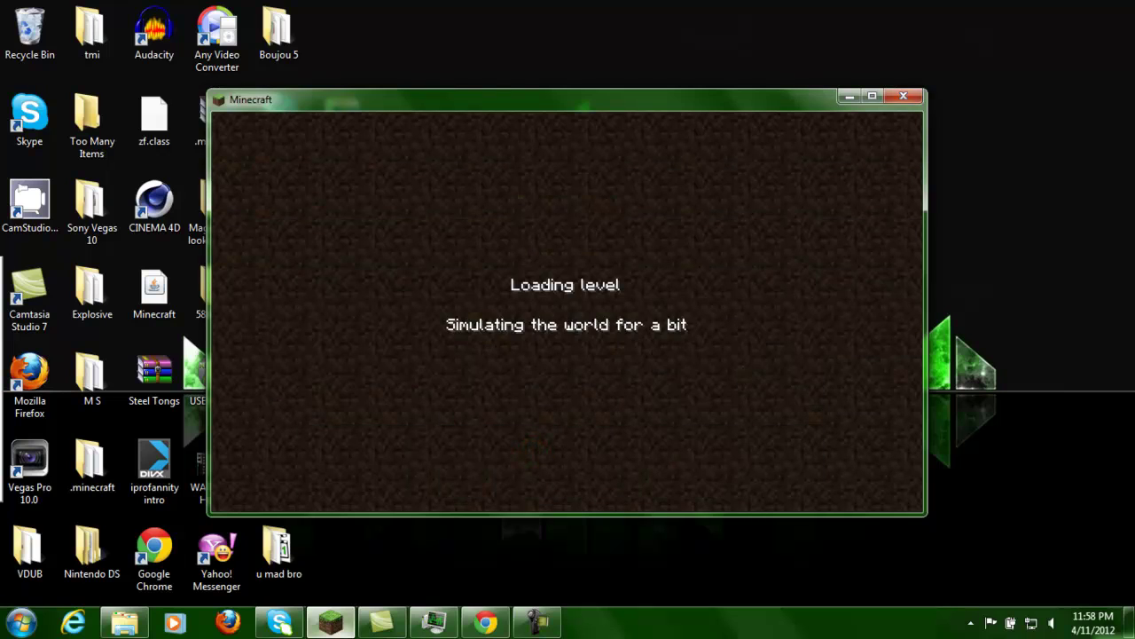